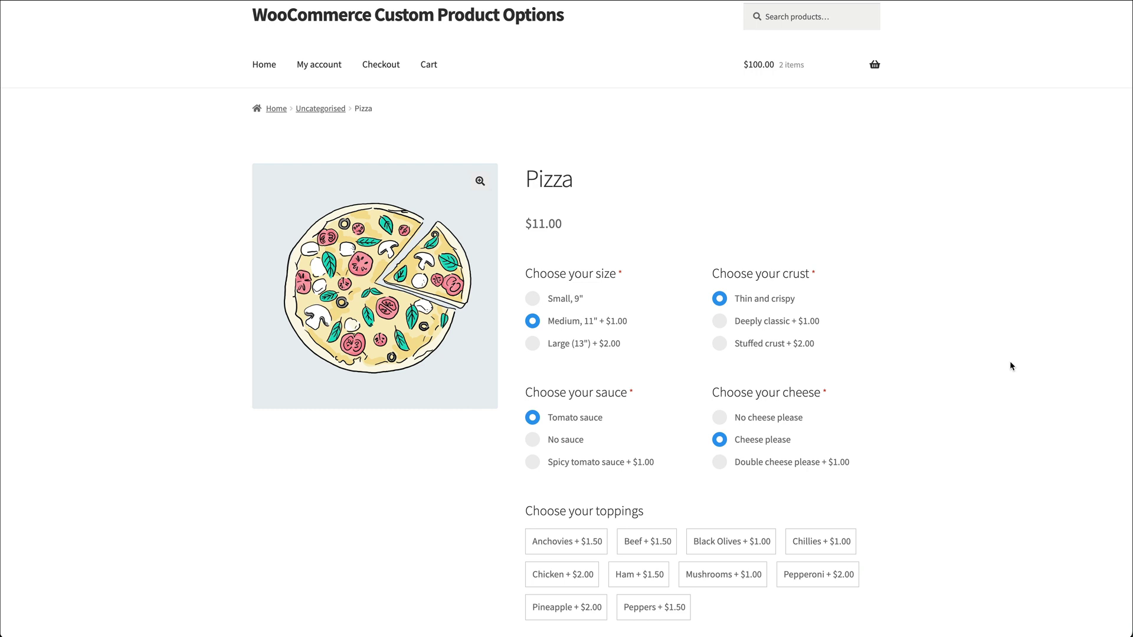
# Step: Choose the Small, 9" pizza with the Deeply classic crust
pyautogui.click(576, 304)
pyautogui.click(744, 323)
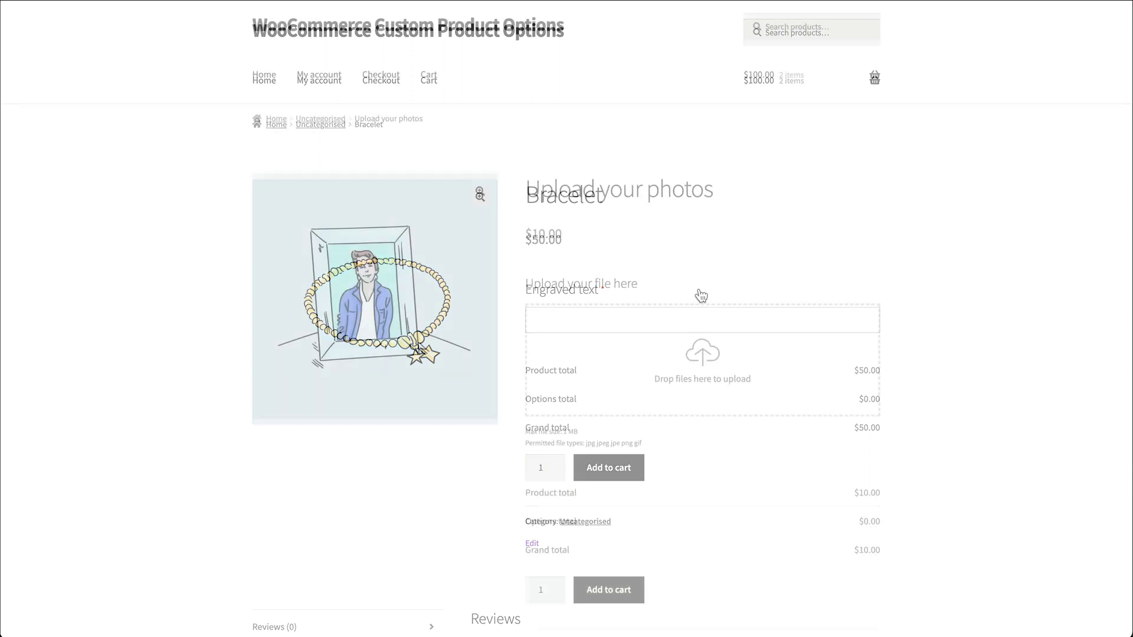
# Step: Drop a photo into the upload zone, then browse the Calculations support articles
pyautogui.moveTo(754, 557); pyautogui.dragTo(721, 390)
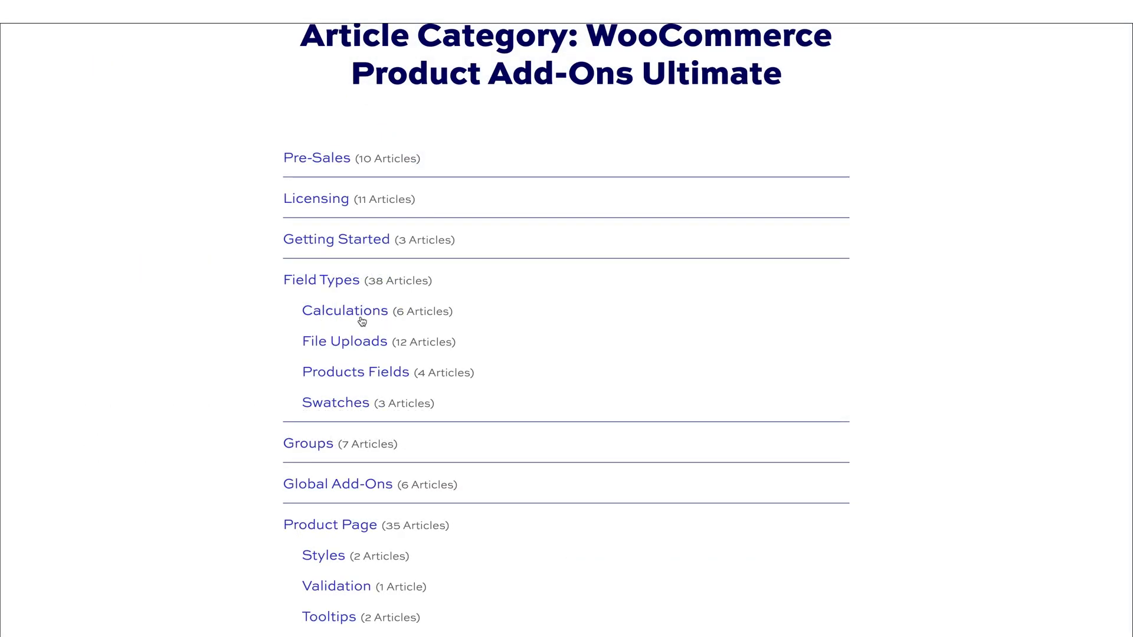
pyautogui.scroll(-2, 782, 430)
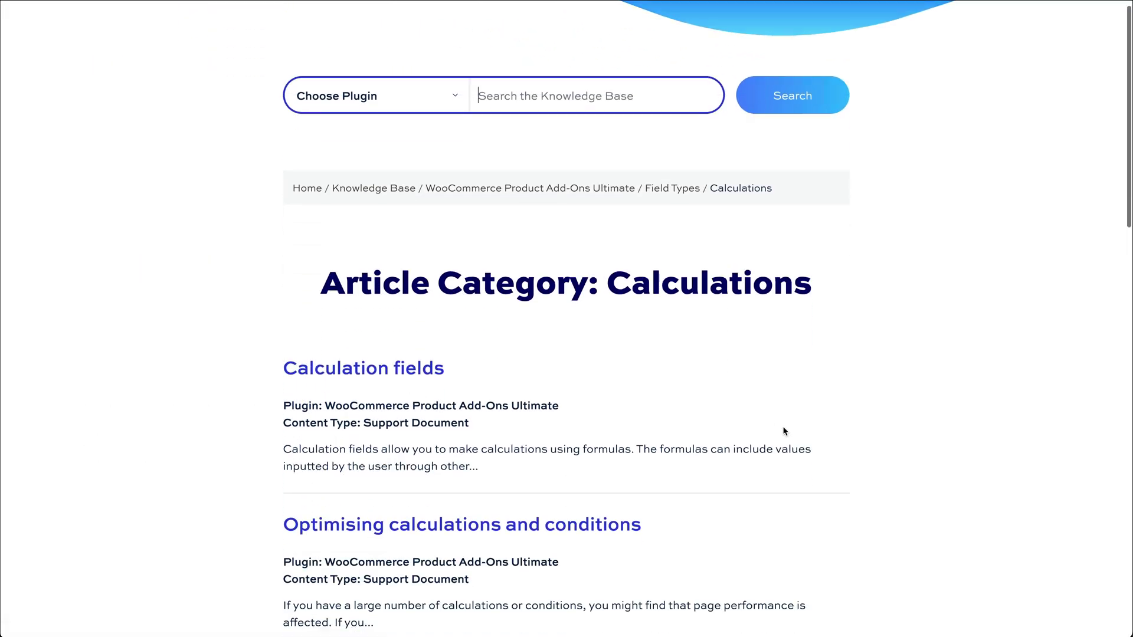
pyautogui.scroll(-3, 781, 430)
pyautogui.scroll(-4, 782, 426)
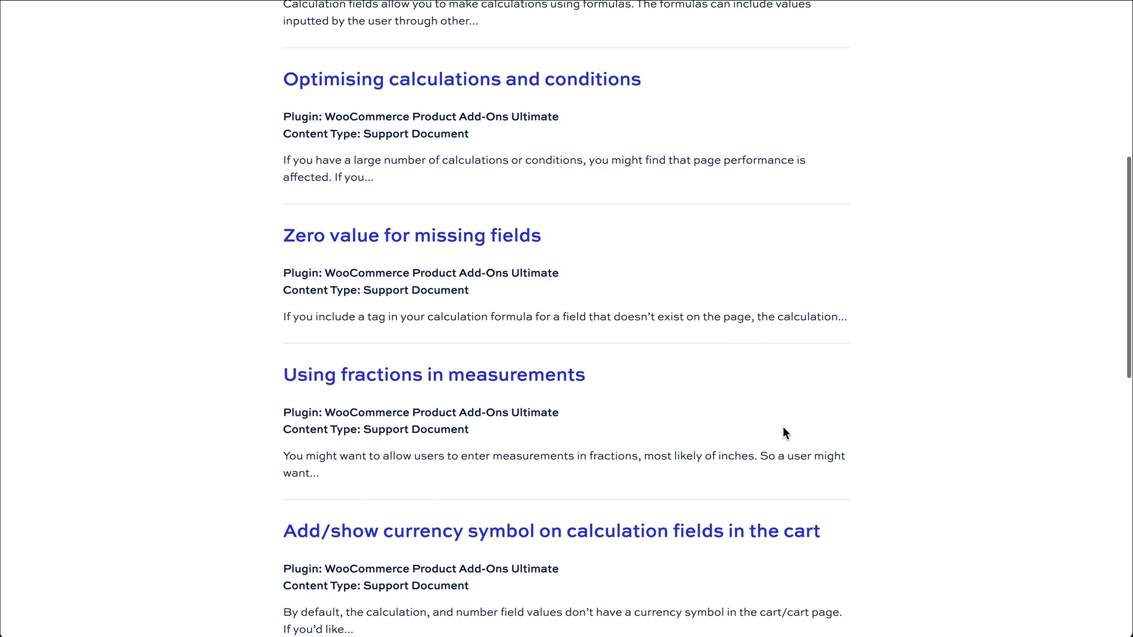
pyautogui.scroll(-3, 782, 426)
pyautogui.scroll(-2, 783, 429)
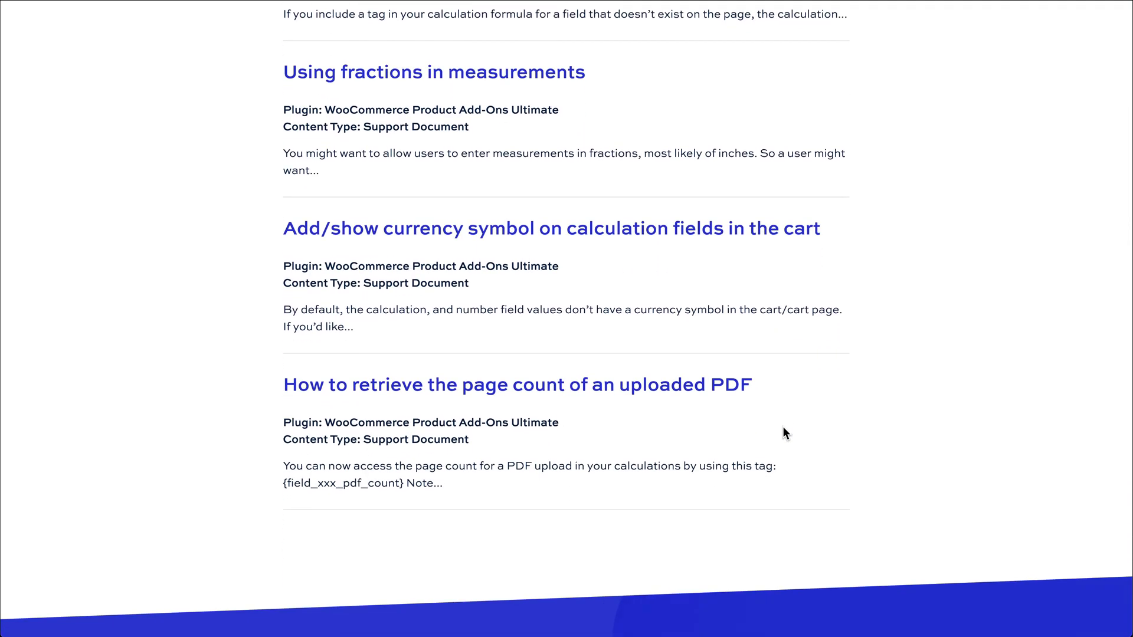
pyautogui.scroll(2, 783, 428)
pyautogui.scroll(5, 783, 427)
pyautogui.scroll(3, 783, 427)
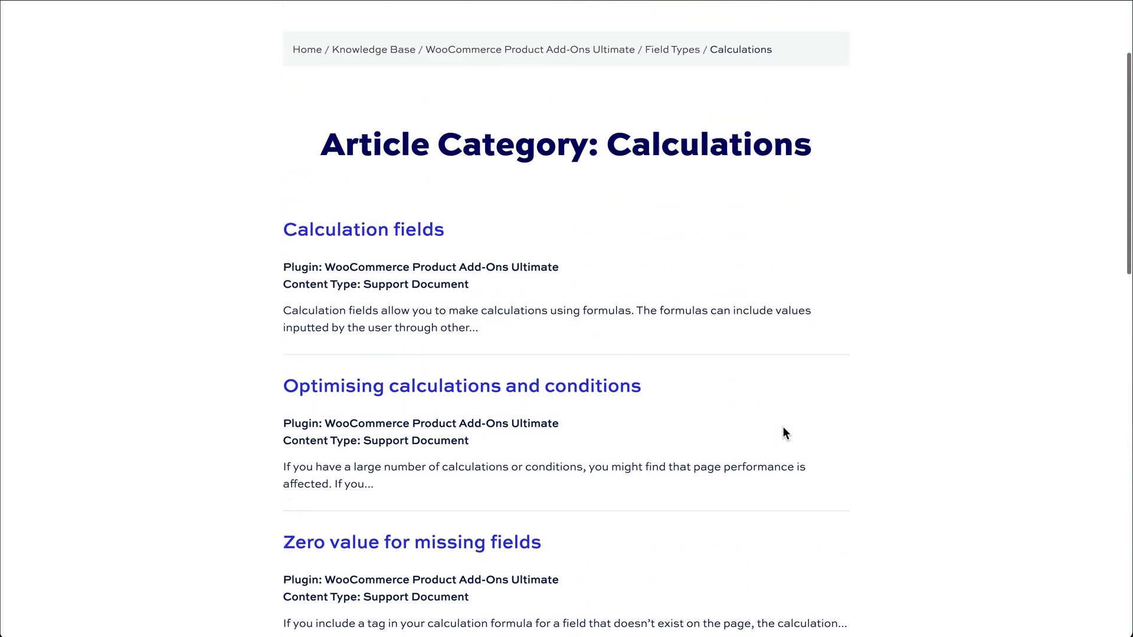
pyautogui.scroll(2, 783, 427)
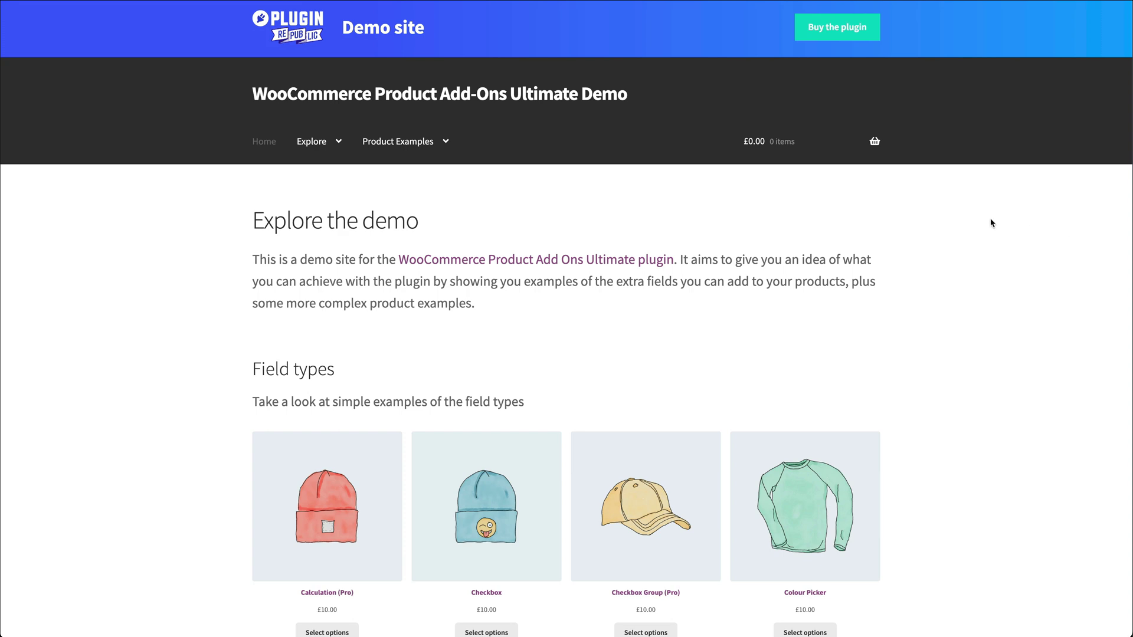
# Step: Scroll through the demo site's example product sections
pyautogui.scroll(-5, 990, 218)
pyautogui.scroll(-3, 991, 219)
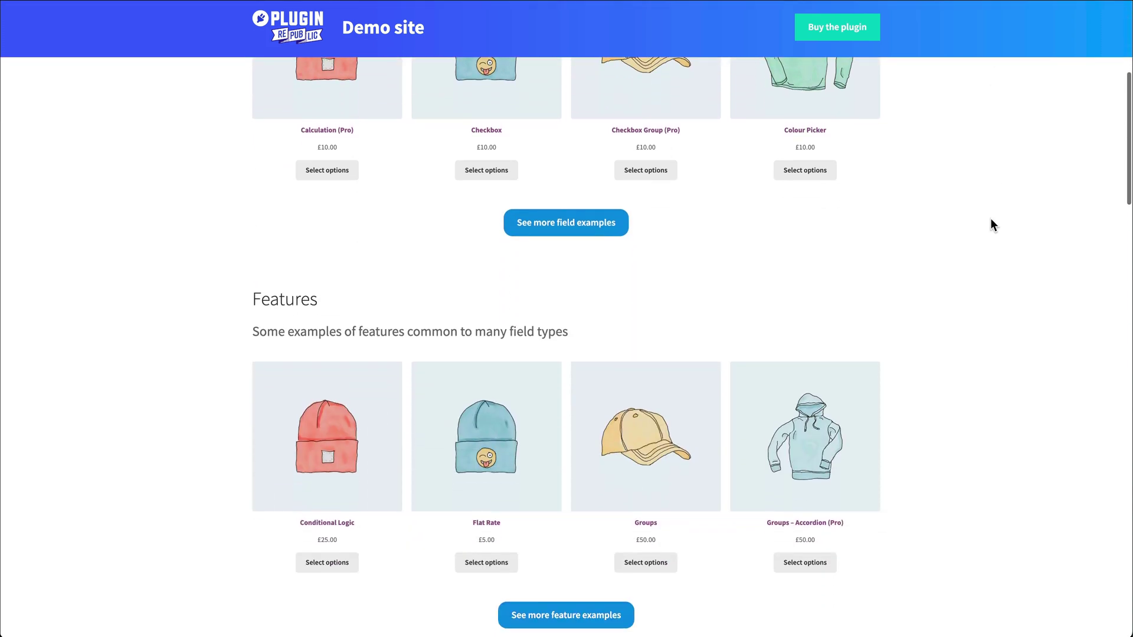
pyautogui.scroll(-3, 991, 219)
pyautogui.scroll(-4, 990, 217)
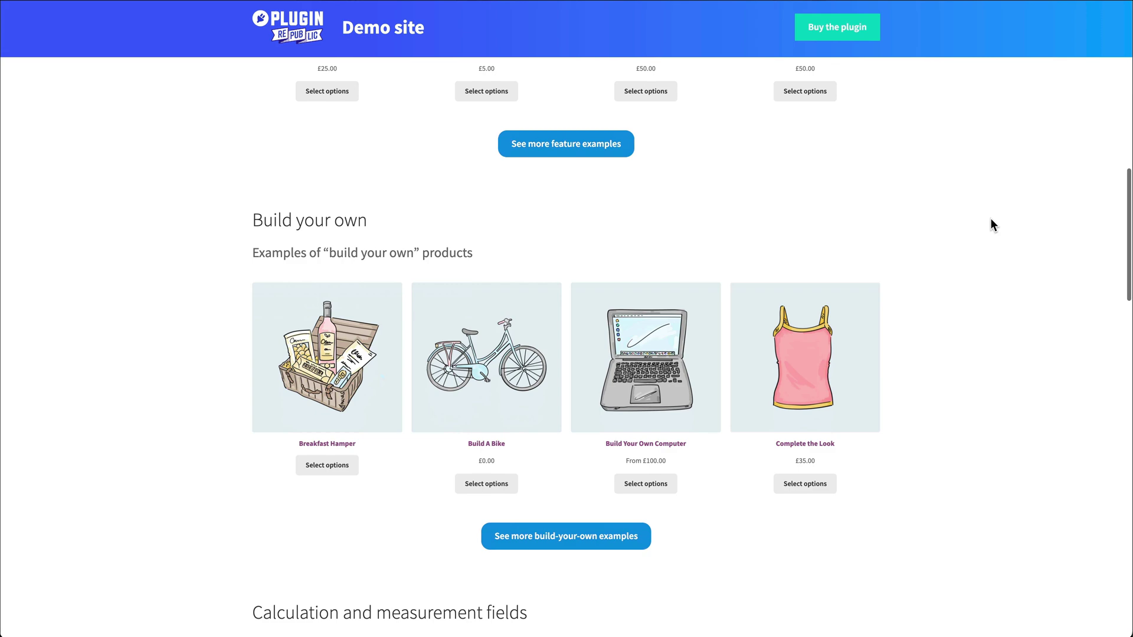
pyautogui.scroll(-3, 990, 217)
pyautogui.scroll(-3, 990, 218)
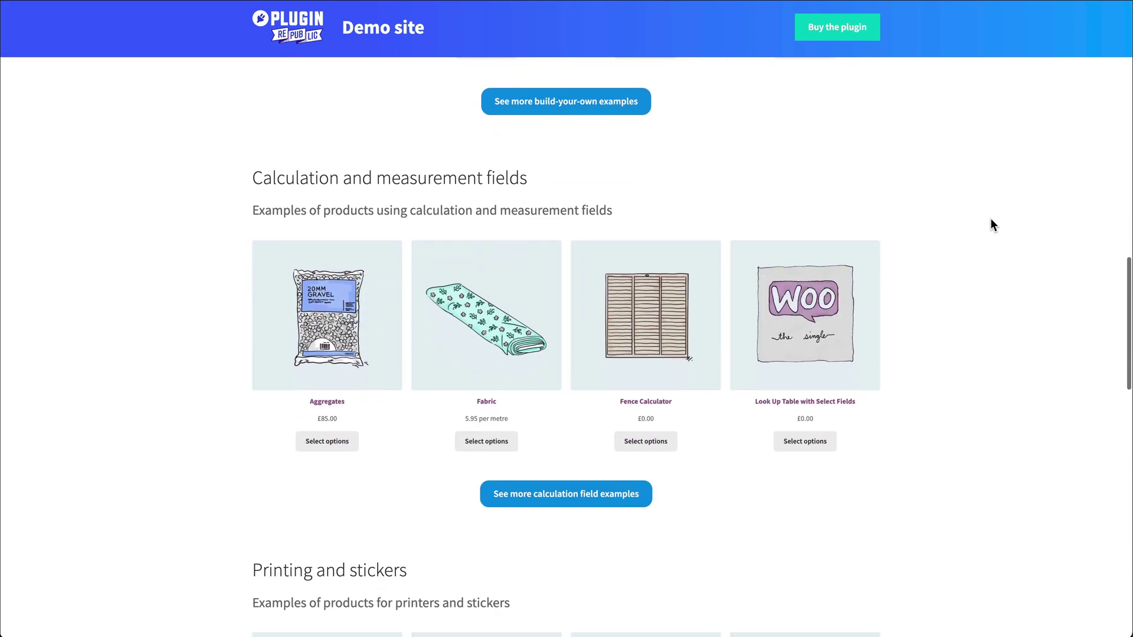
# Step: Fill the Bracelet's Engraved text with the 'I love you.' autofill
pyautogui.scroll(4, 990, 218)
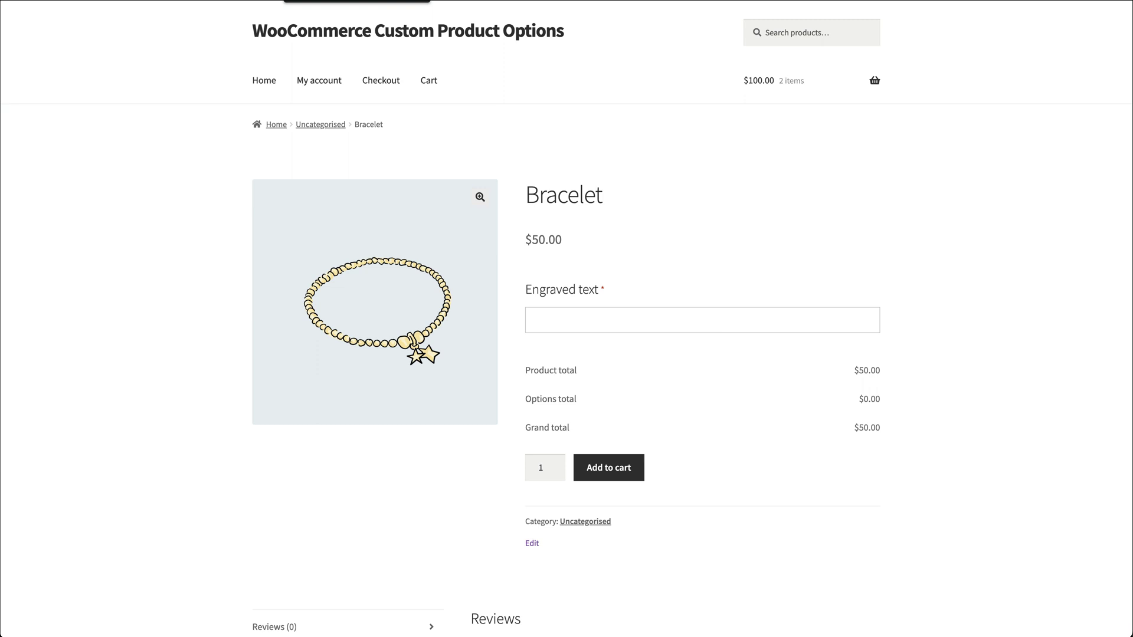
pyautogui.click(590, 319)
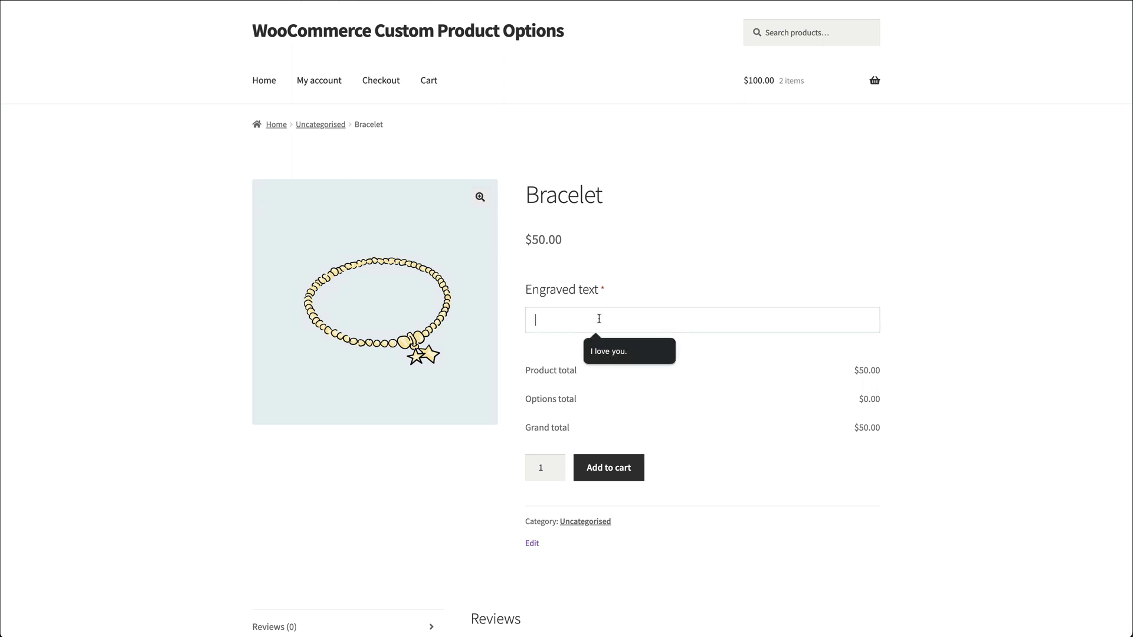
pyautogui.click(610, 352)
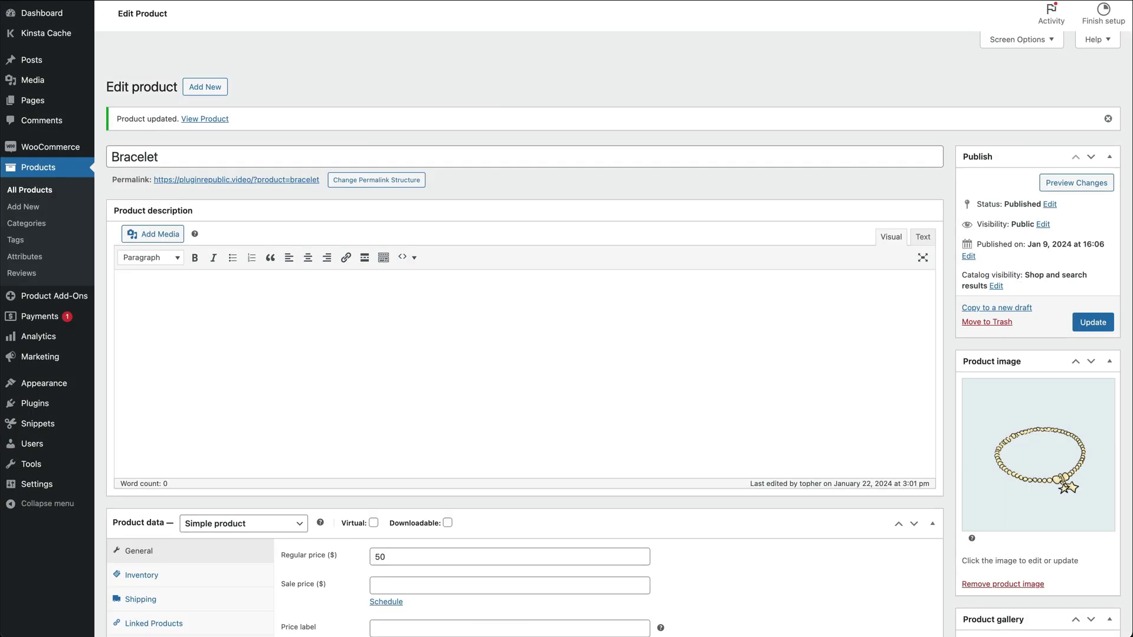
# Step: Expand add-on Group #109 and review its required Engraved text Field #110 settings
pyautogui.scroll(-5, 510, 417)
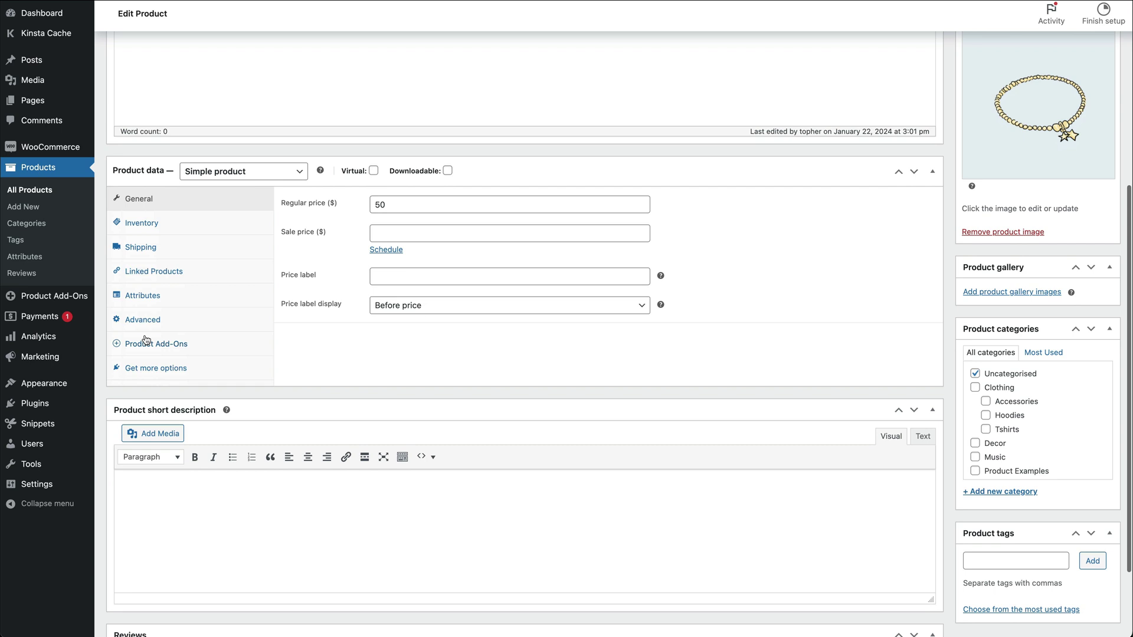
pyautogui.click(146, 346)
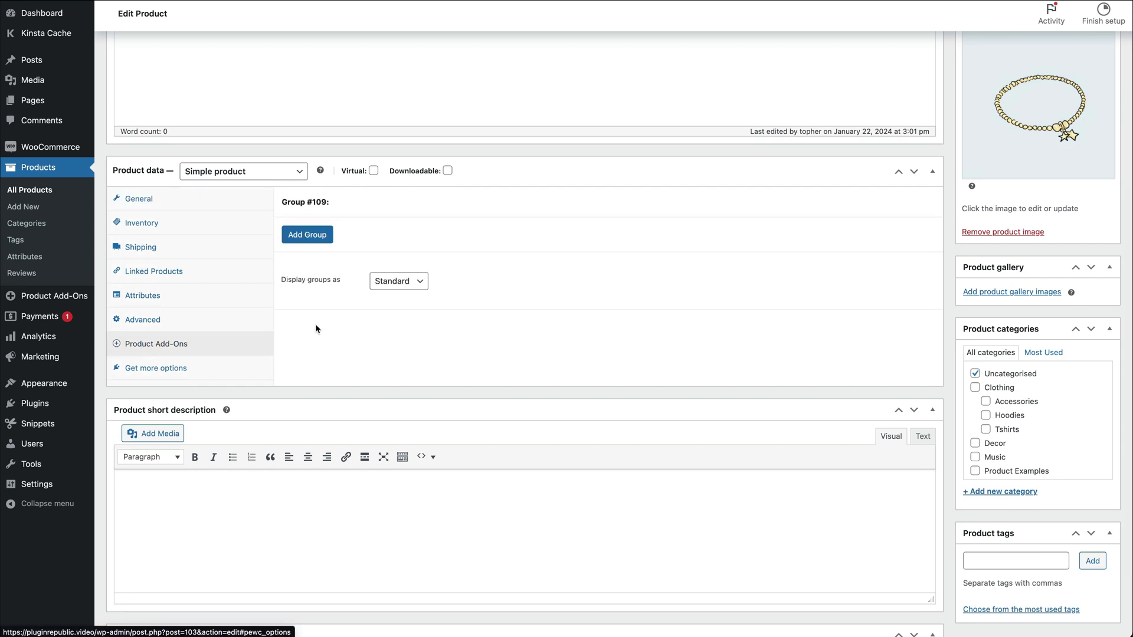
pyautogui.click(449, 203)
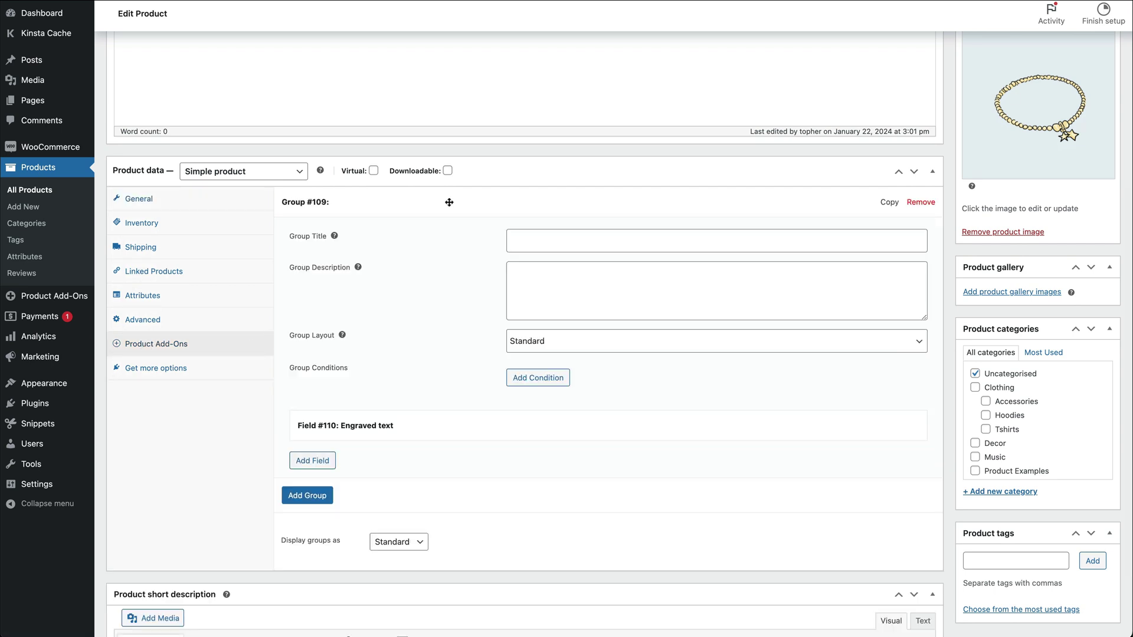
pyautogui.click(419, 428)
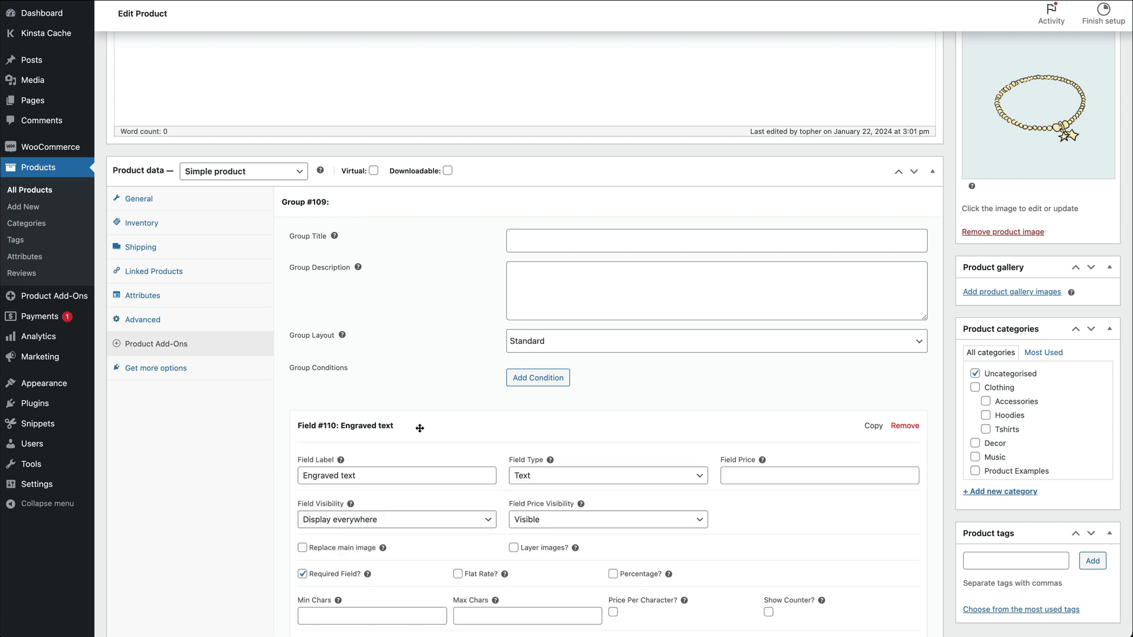
pyautogui.scroll(-4, 420, 428)
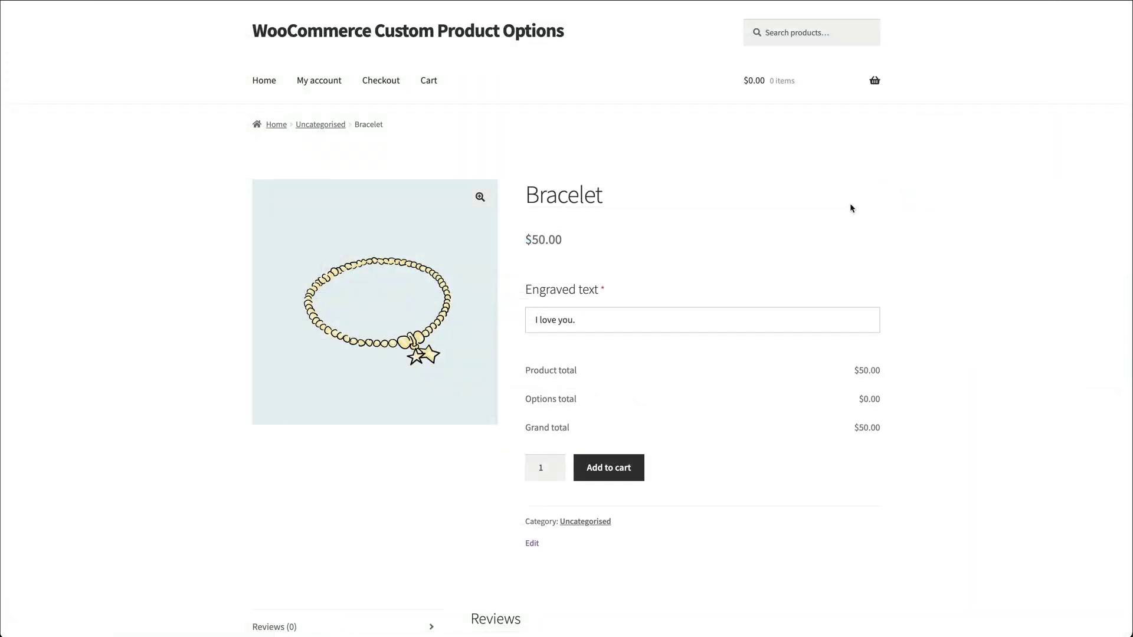
# Step: Add the 'I love you.' bracelet to the cart and view the $50.00 basket
pyautogui.click(626, 464)
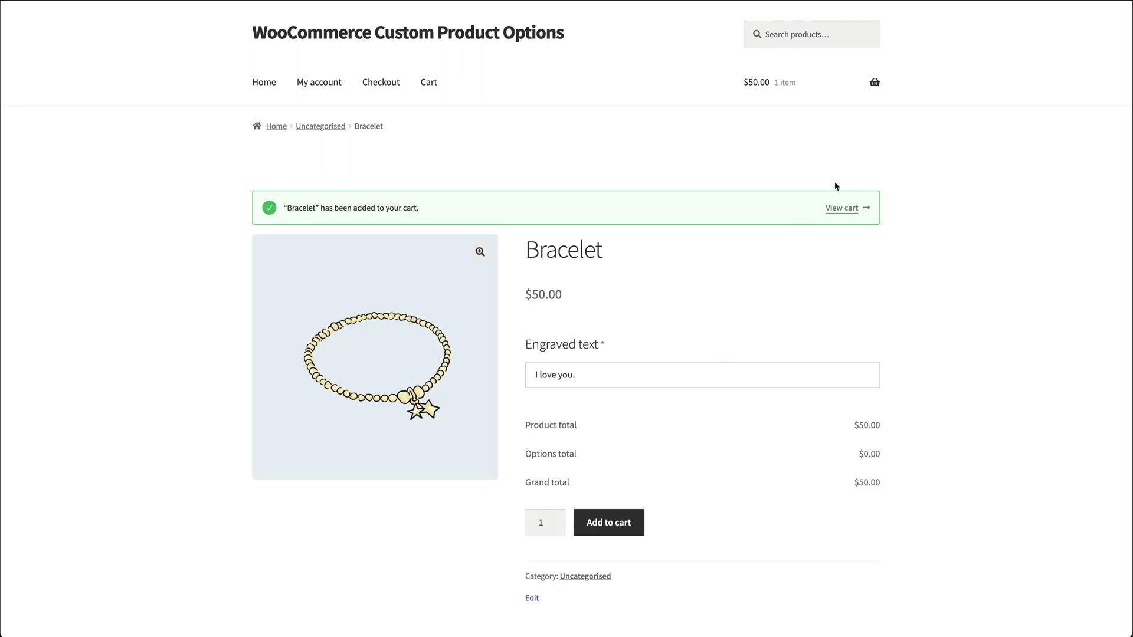
pyautogui.moveTo(810, 81)
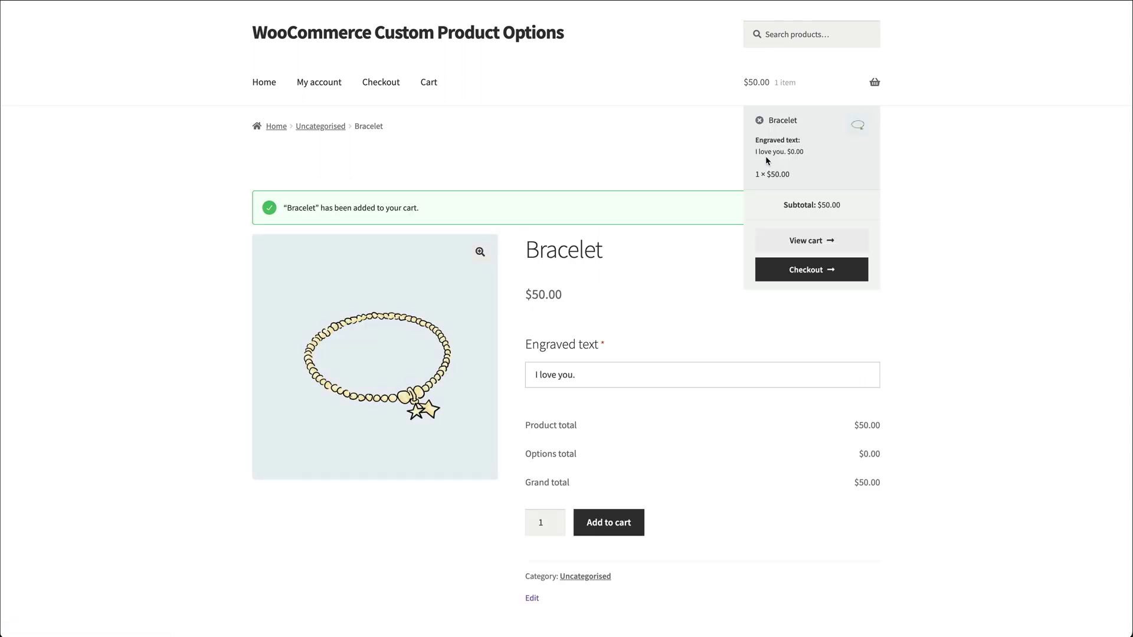
pyautogui.click(799, 250)
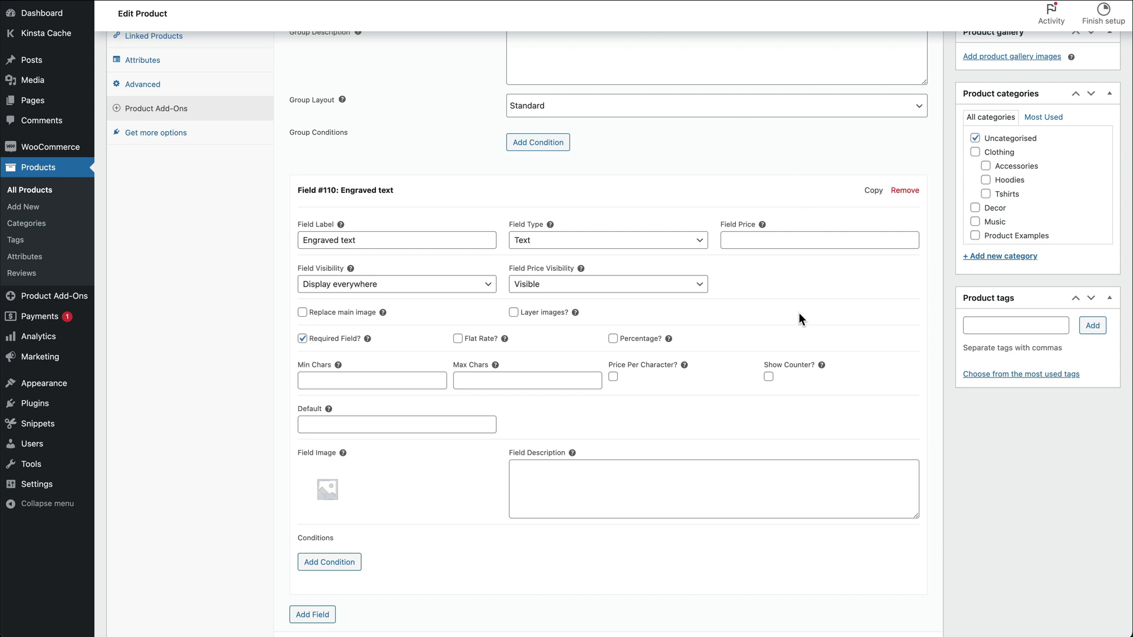
# Step: Set the Engraved text field price to 1.00, charged per character
pyautogui.click(775, 239)
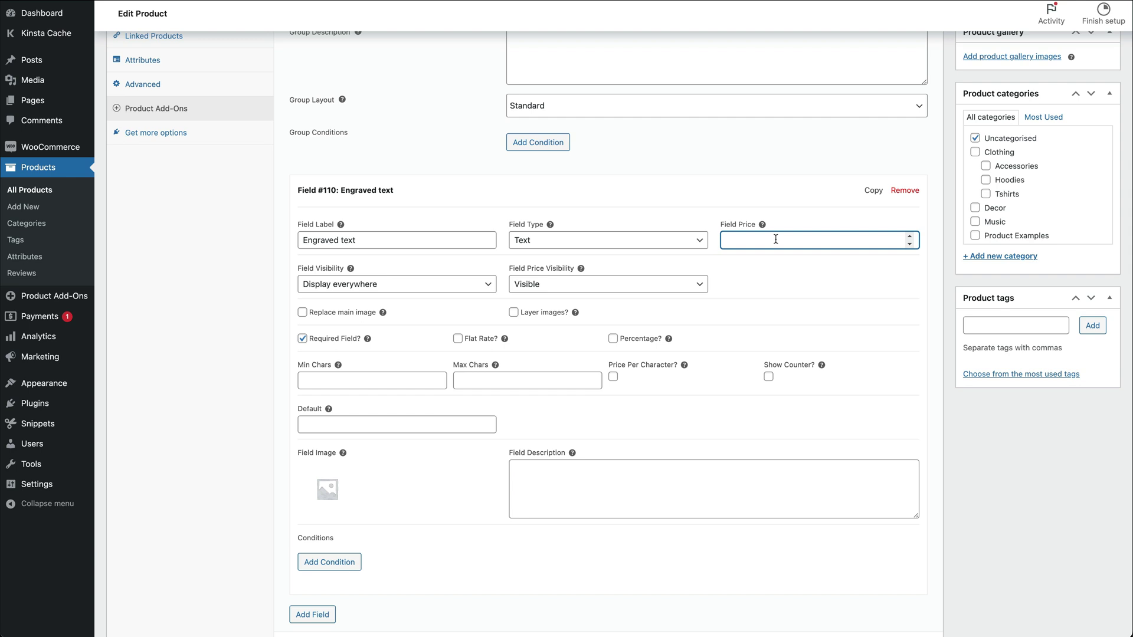
pyautogui.write('1.00')
pyautogui.click(613, 377)
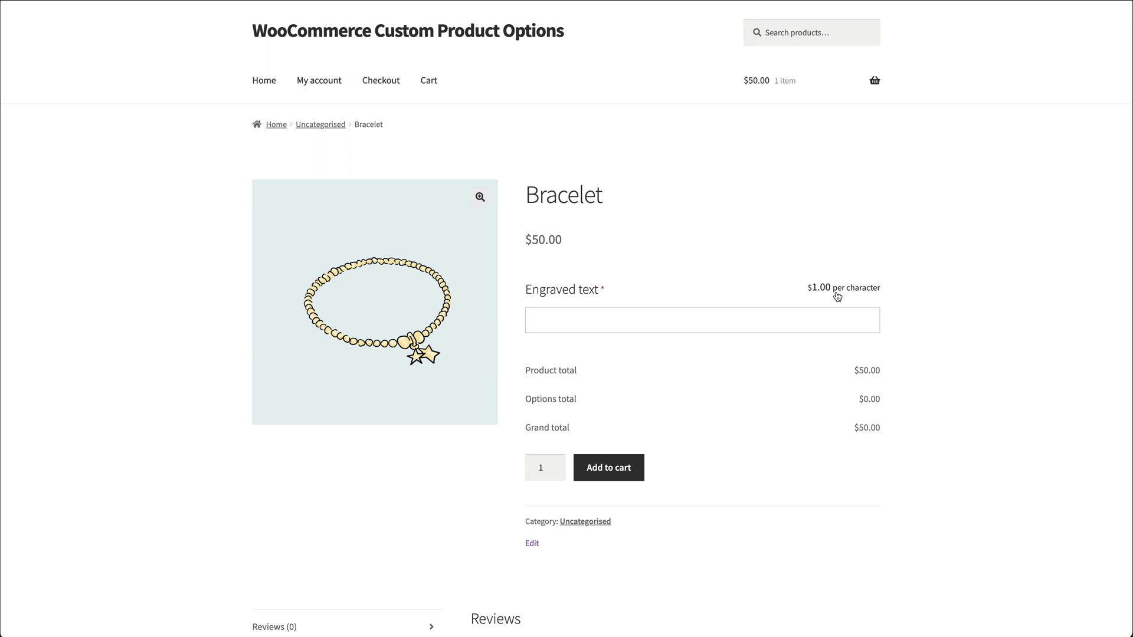
# Step: Autofill 'I love you.' as the engraving, bringing the total to $58.00
pyautogui.click(755, 319)
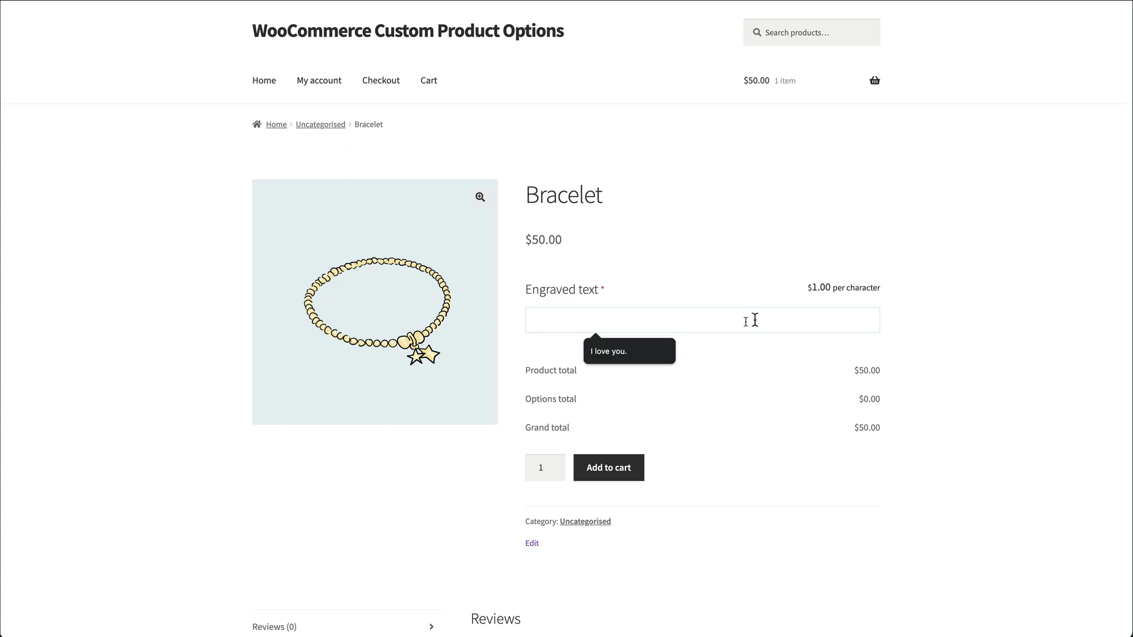
pyautogui.click(662, 348)
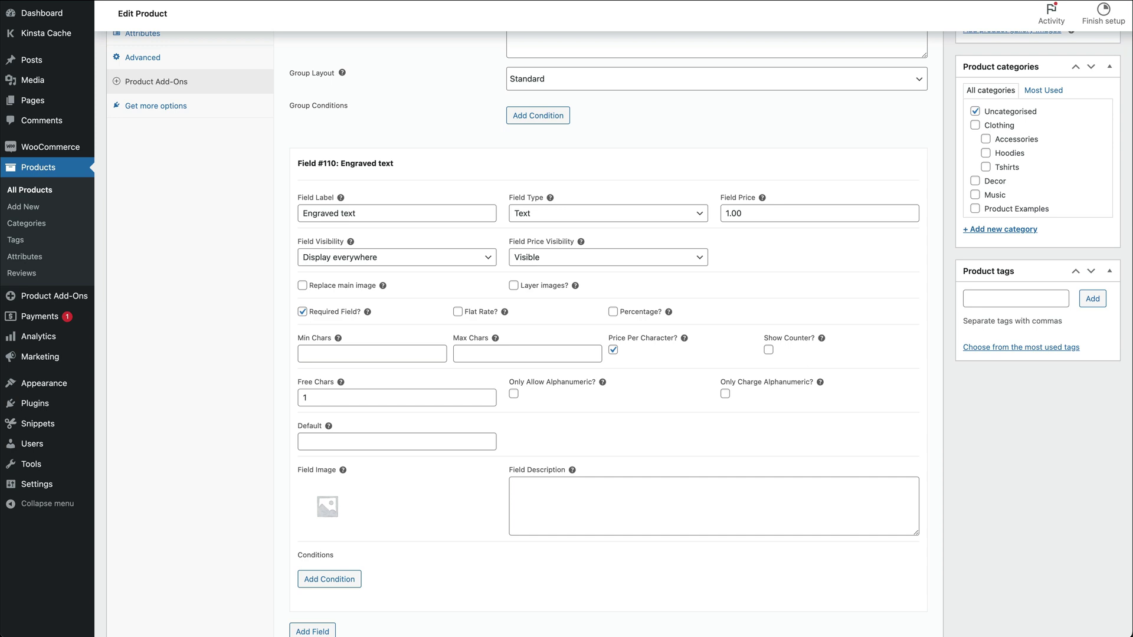
# Step: Cap the Engraved text at 9 Max Chars and enable Show Counter
pyautogui.click(519, 354)
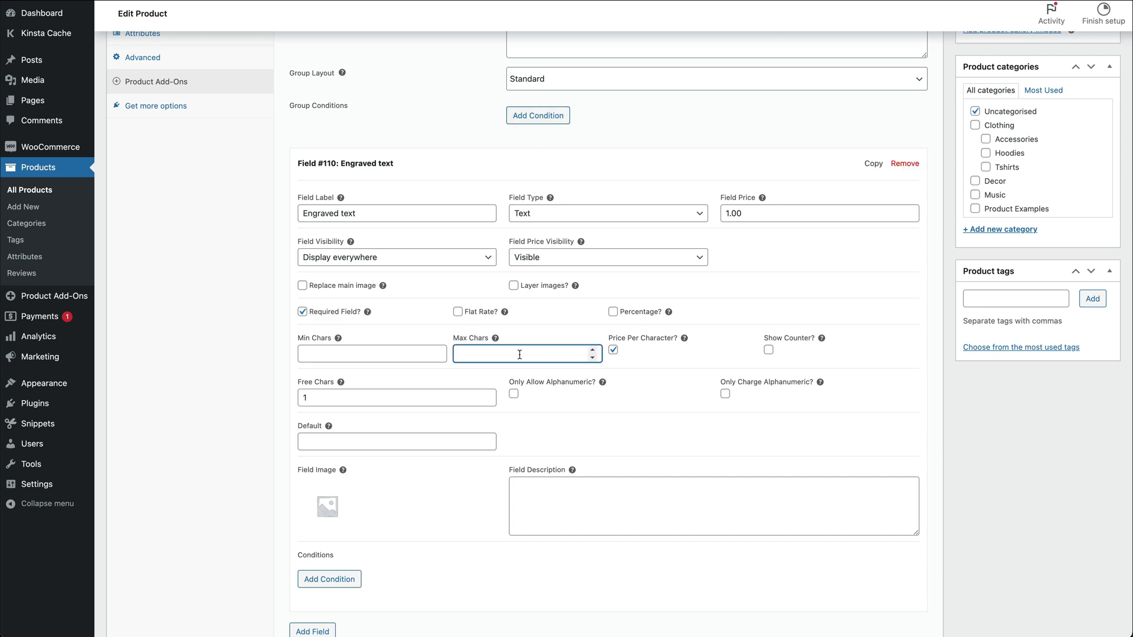
pyautogui.write('9')
pyautogui.click(768, 350)
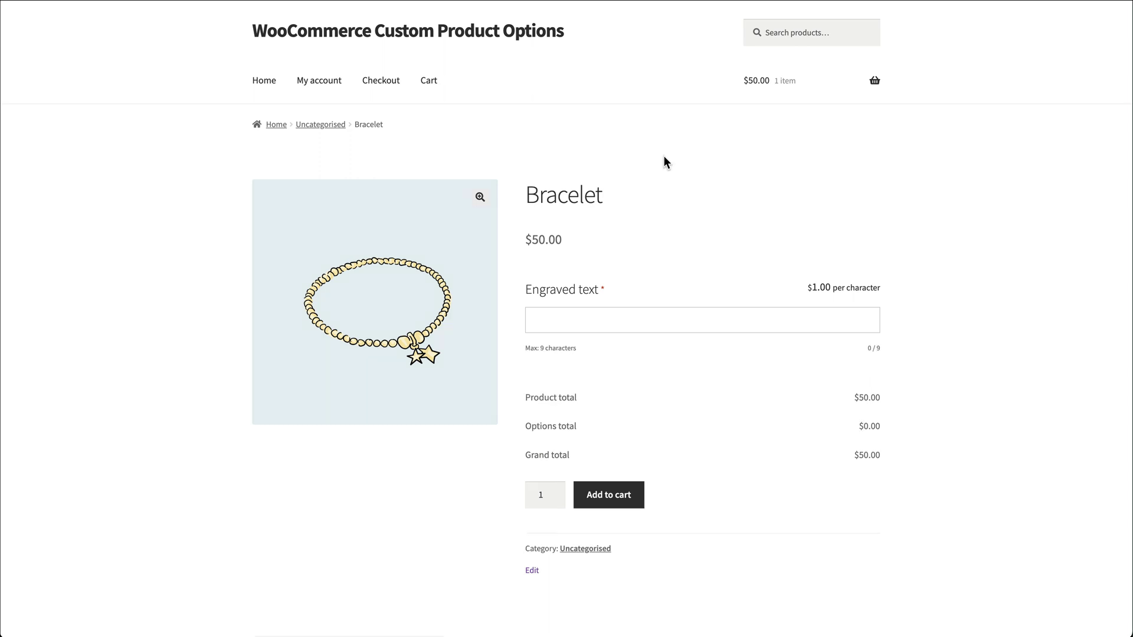
# Step: Re-enter 'I love you.', which truncates to 'I love yo' at 9/9 and $56.00
pyautogui.scroll(-1, 664, 156)
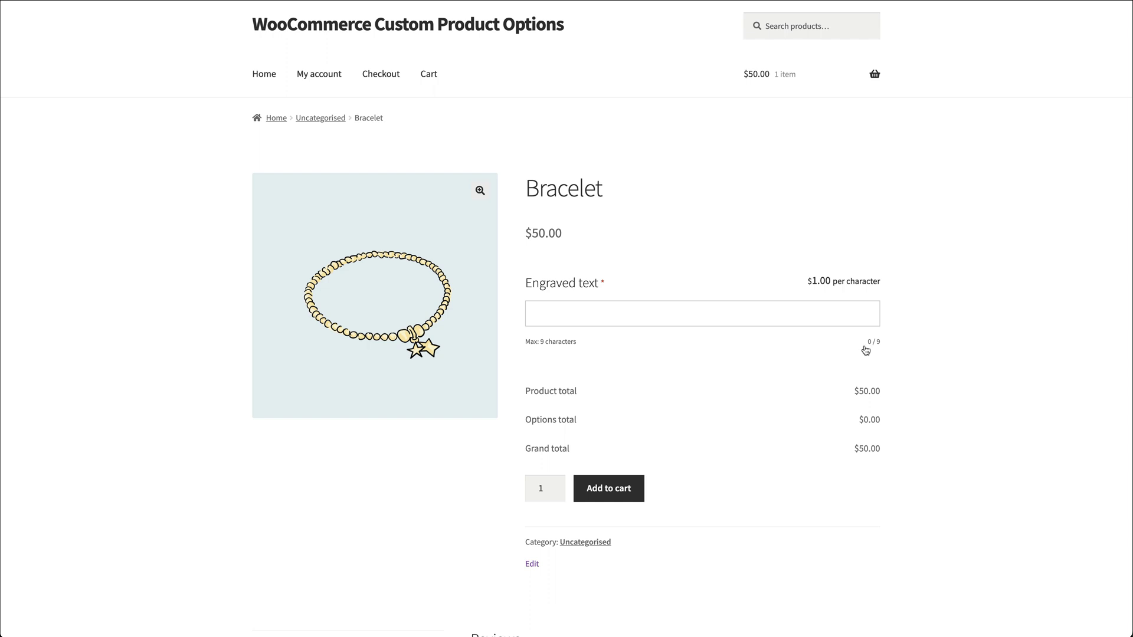
pyautogui.click(687, 314)
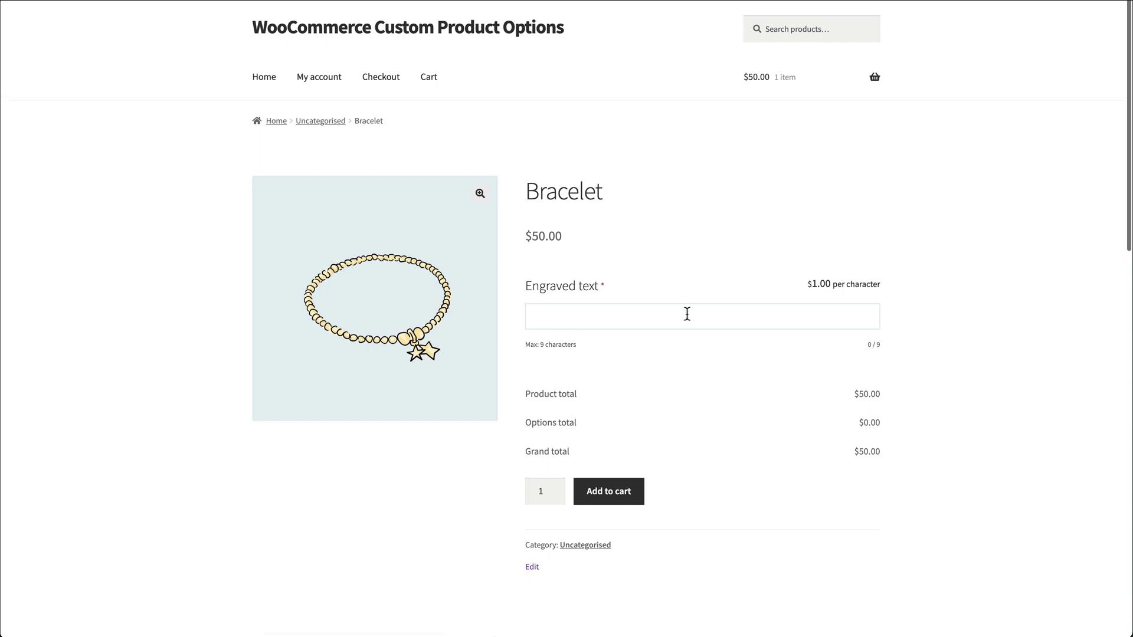
pyautogui.click(633, 347)
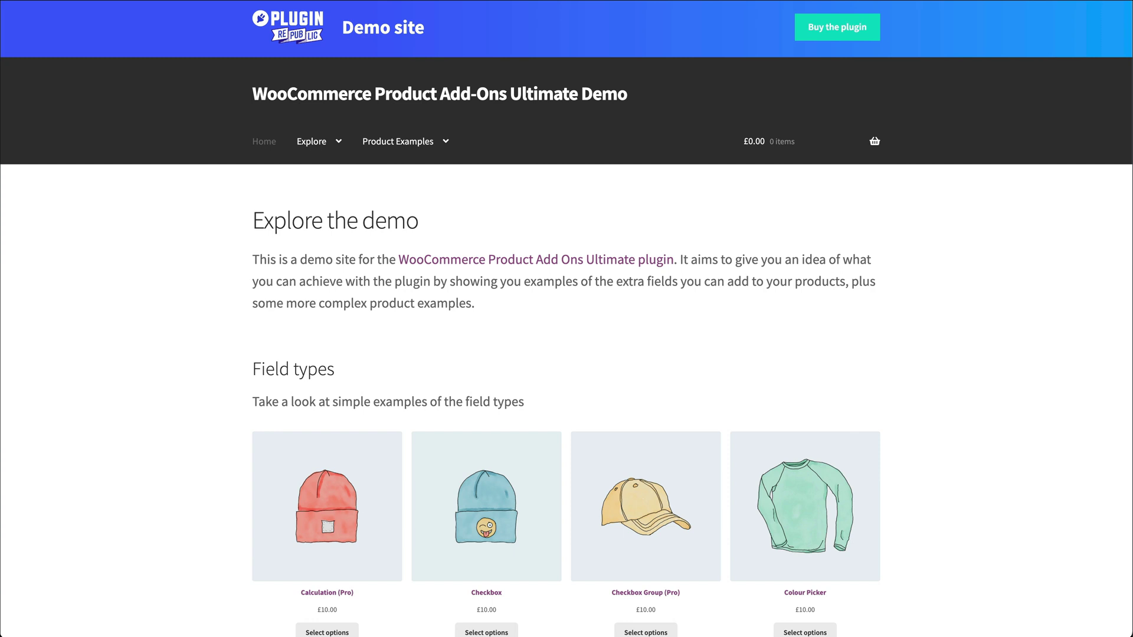
pyautogui.scroll(-3, 991, 225)
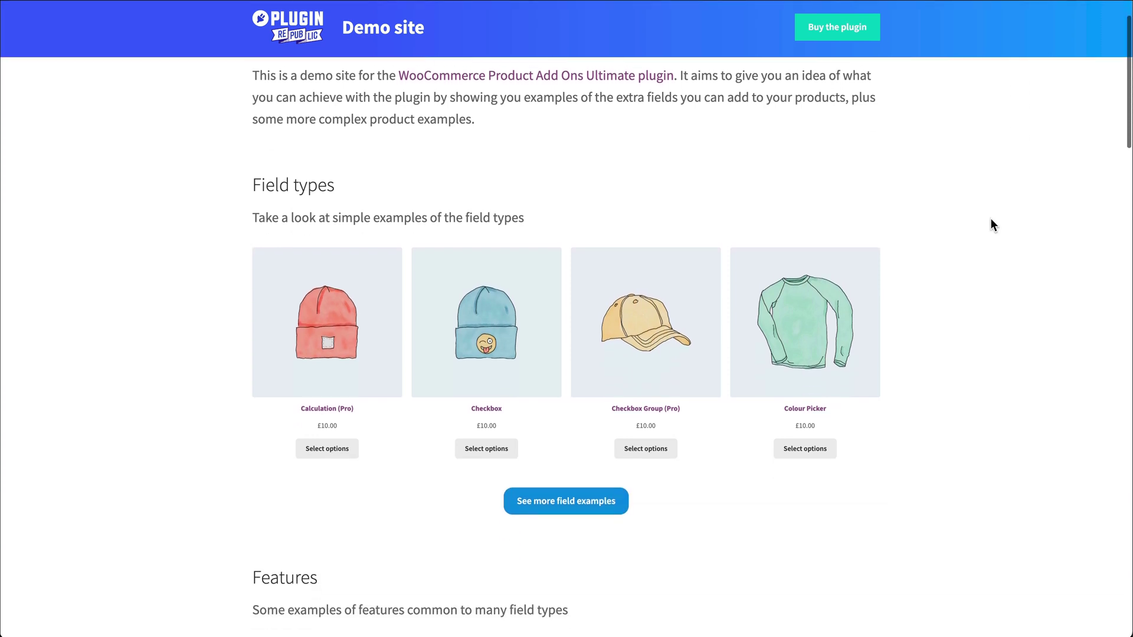
pyautogui.scroll(-2, 992, 225)
pyautogui.scroll(-3, 990, 220)
pyautogui.scroll(-4, 990, 220)
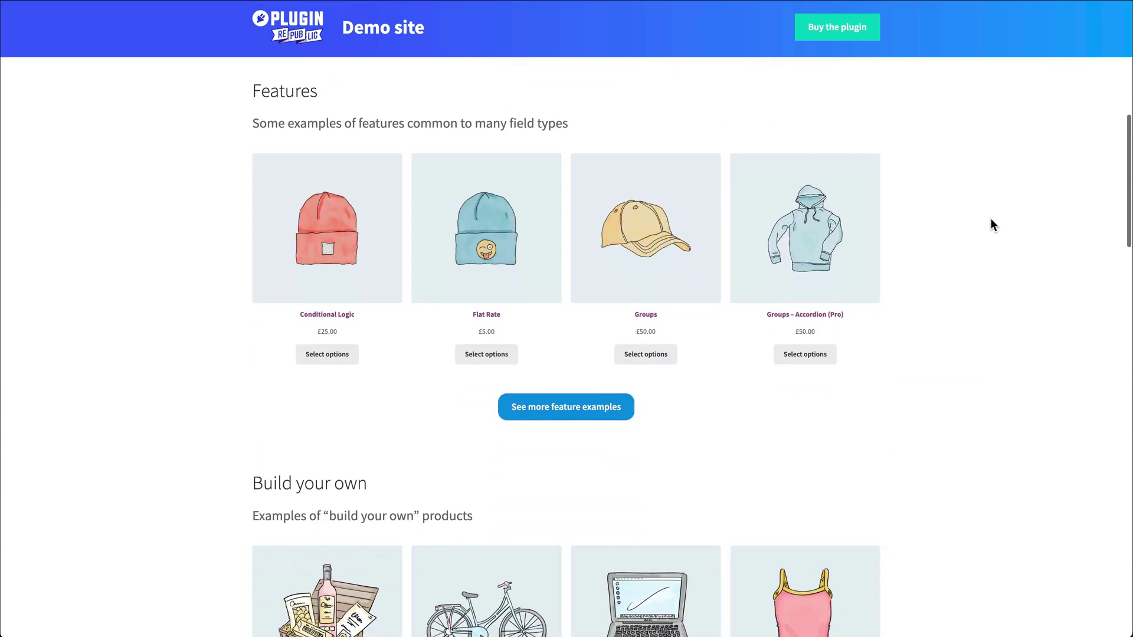
pyautogui.scroll(-4, 991, 219)
pyautogui.scroll(-4, 991, 219)
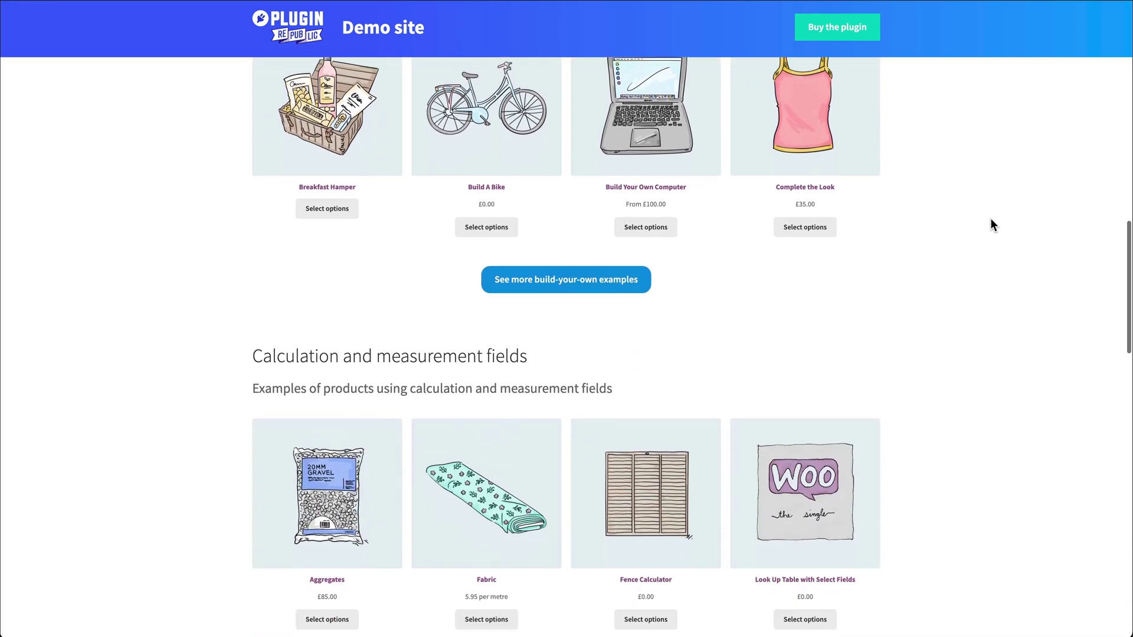
pyautogui.scroll(-3, 991, 218)
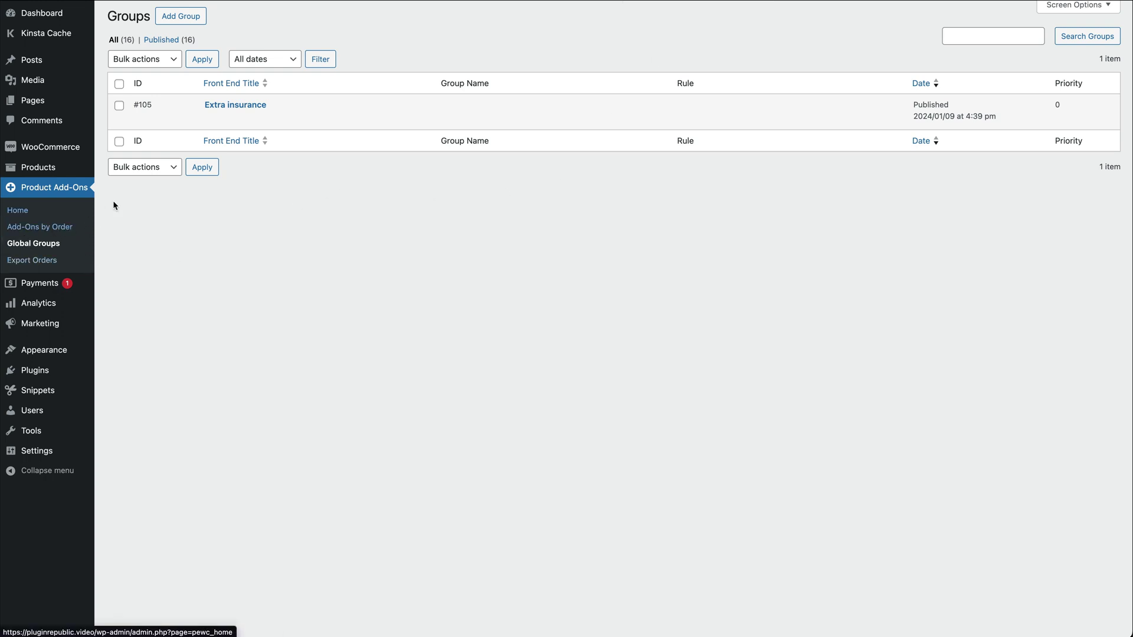
# Step: Open the Extra insurance global group and review its Add insurance? field settings
pyautogui.click(212, 120)
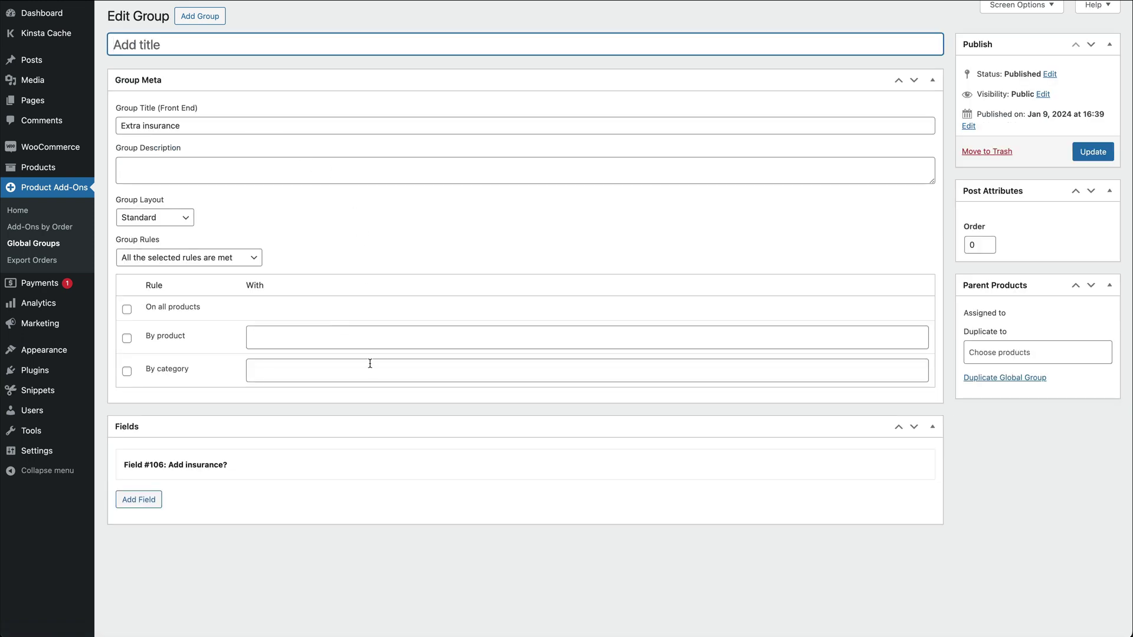
pyautogui.click(370, 457)
pyautogui.scroll(-1, 370, 458)
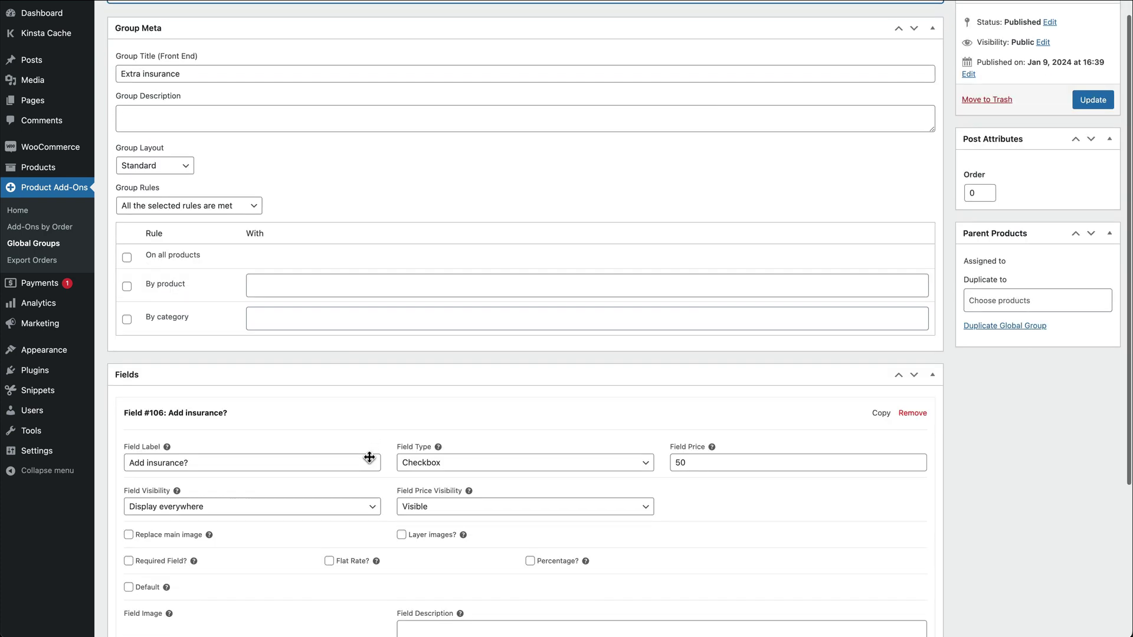
pyautogui.scroll(-3, 370, 457)
pyautogui.scroll(-1, 369, 457)
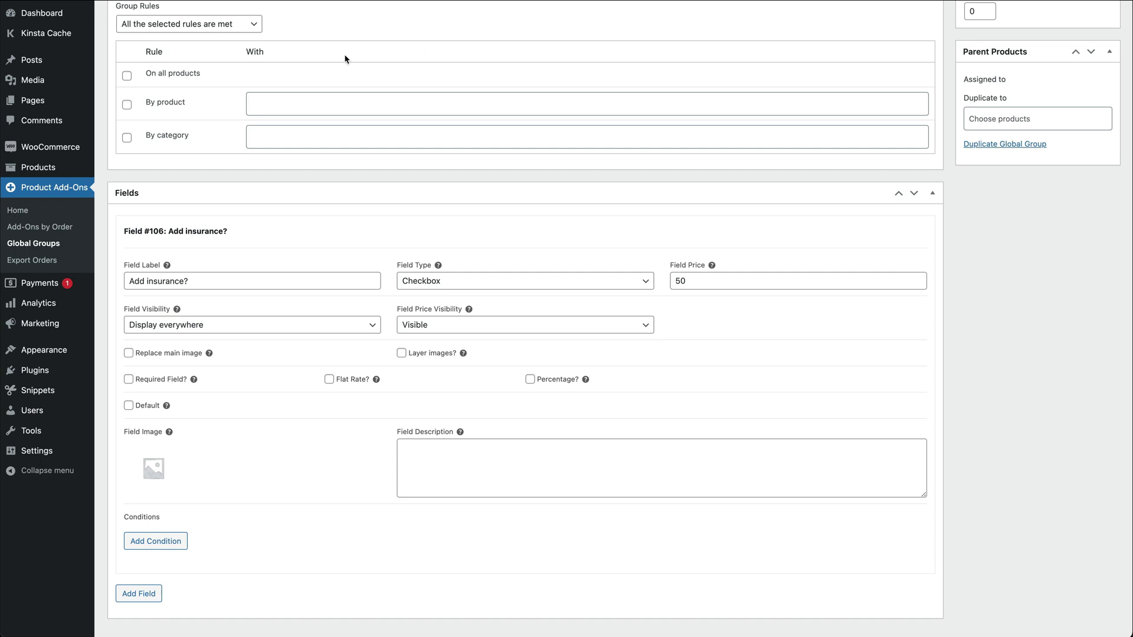
# Step: Assign the group By product to Bracelet and update it
pyautogui.click(163, 107)
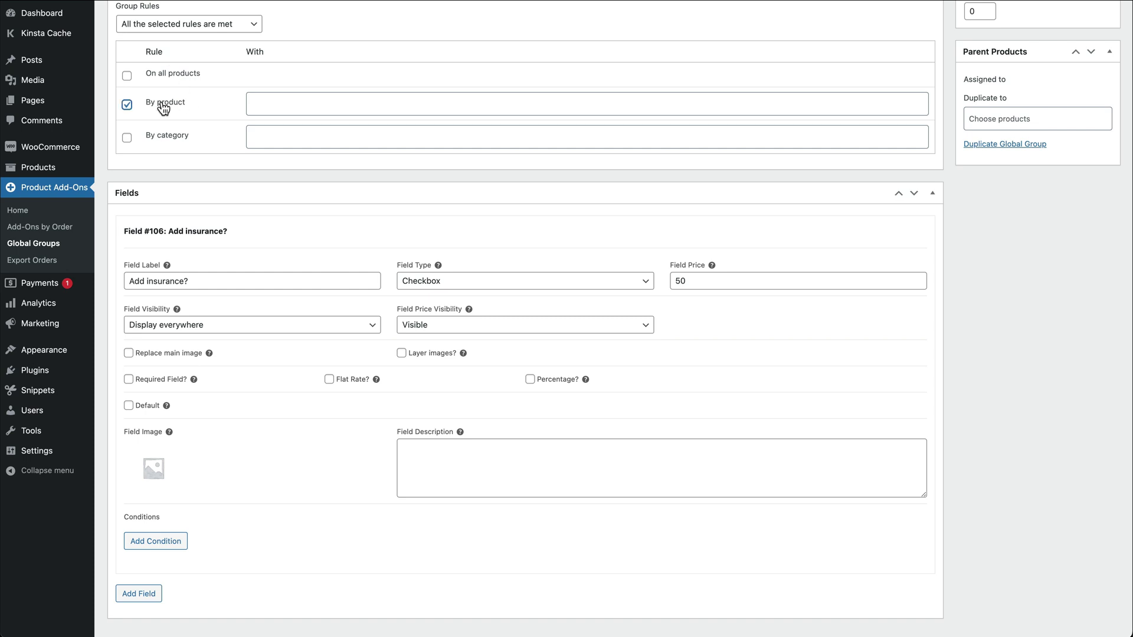
pyautogui.click(319, 104)
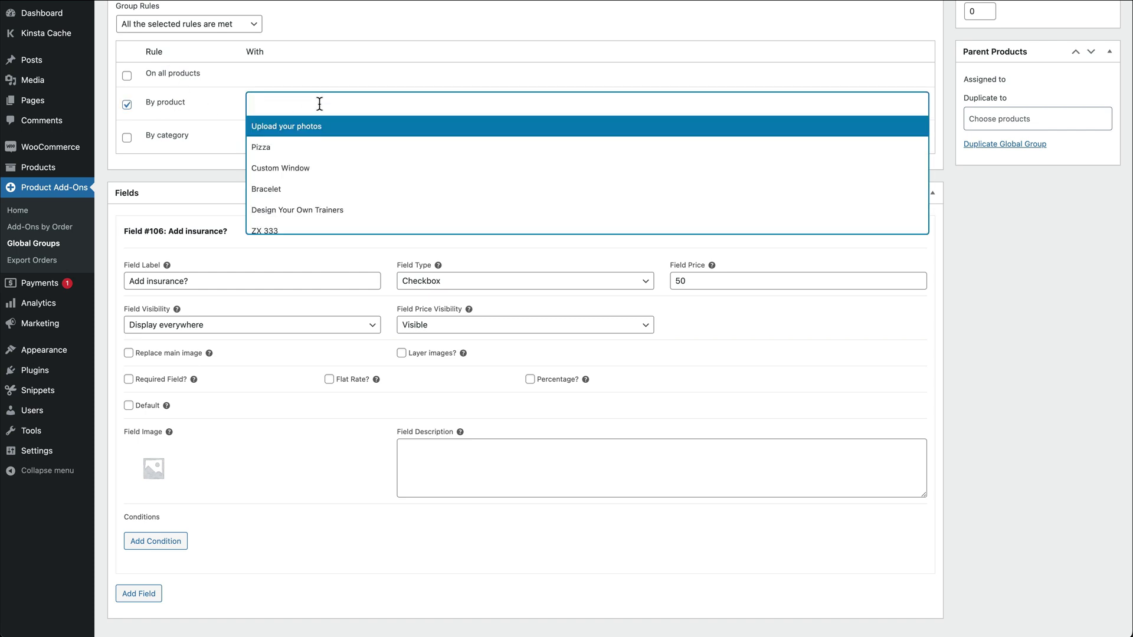
pyautogui.write('brac')
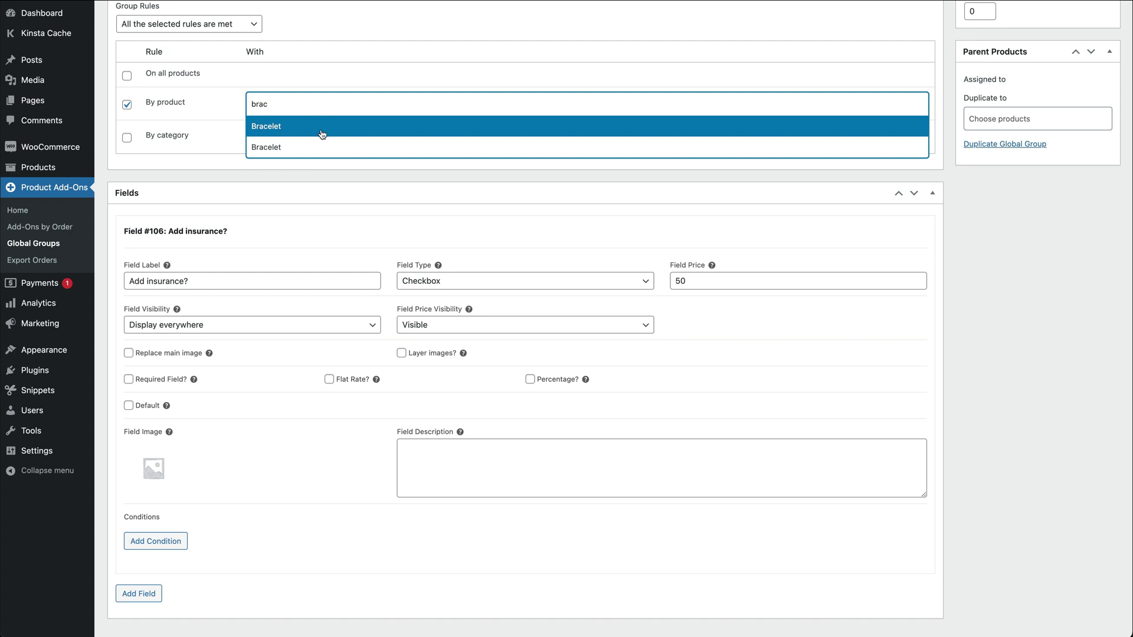
pyautogui.click(319, 147)
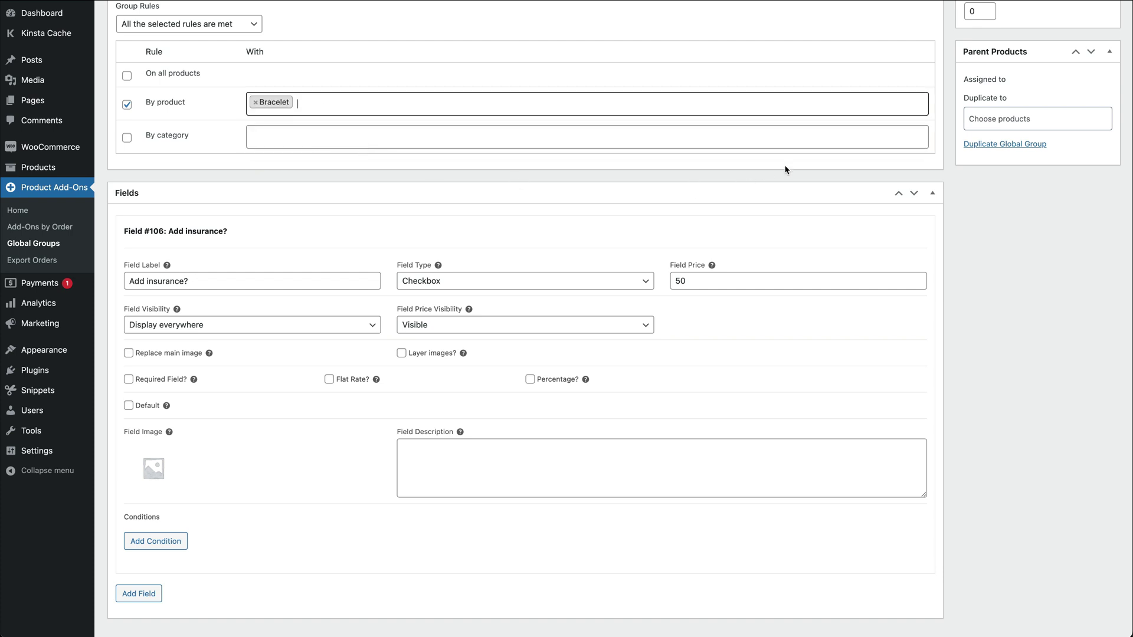
pyautogui.scroll(5, 885, 171)
pyautogui.click(1085, 152)
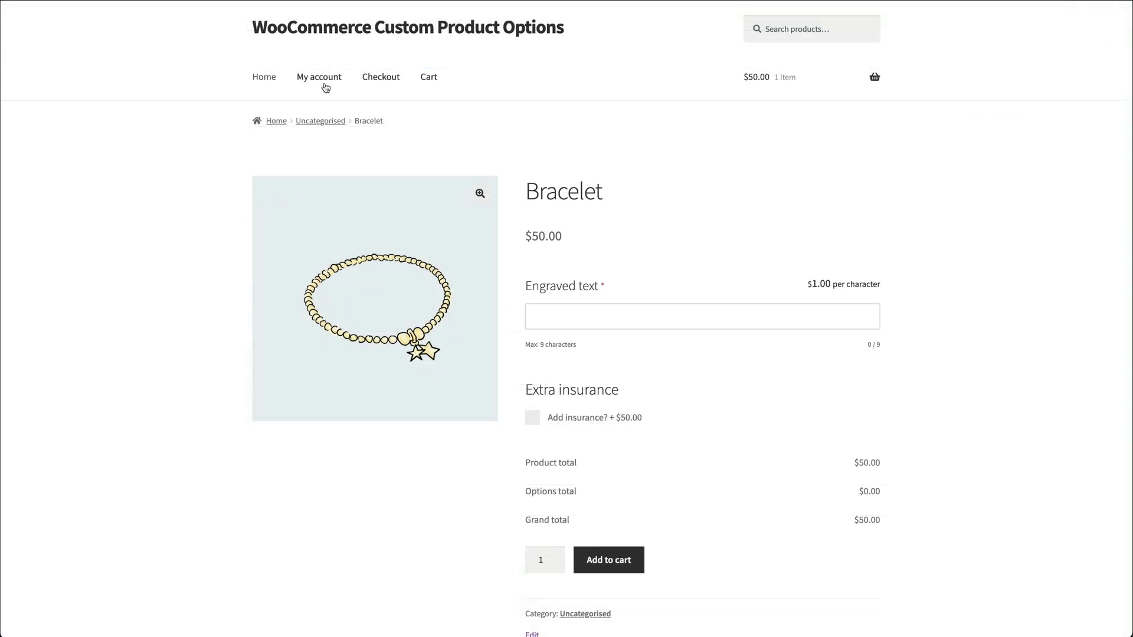
# Step: Tick 'Add insurance? + $50.00' on the Bracelet, bringing the total to $100.00
pyautogui.click(551, 421)
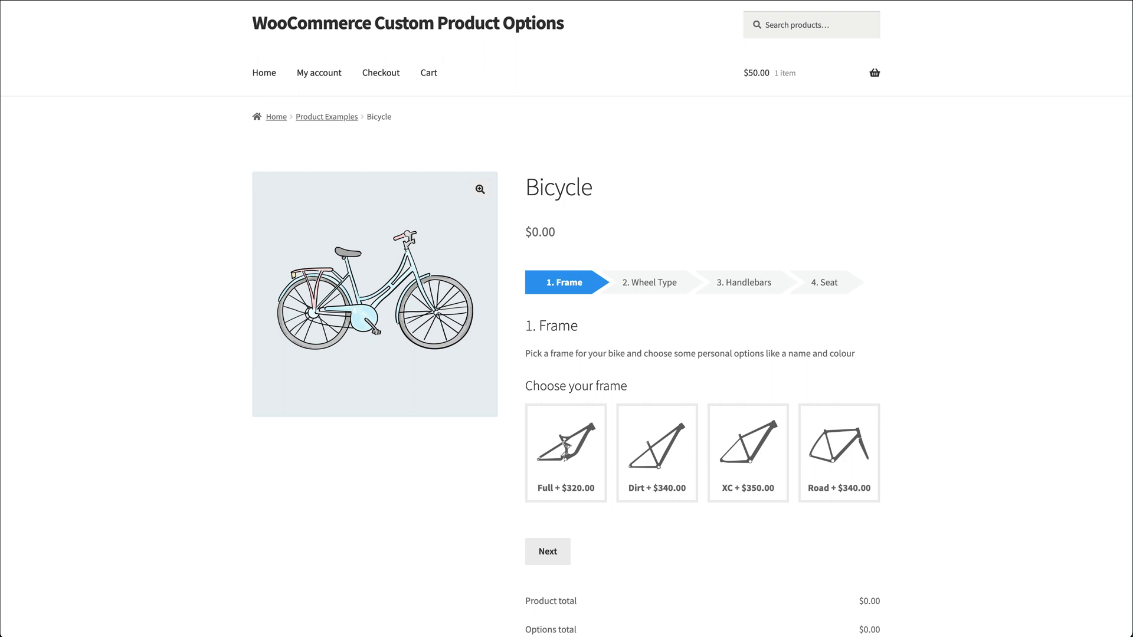
# Step: Build the Bicycle with Full frame, ZX 333 wheel, Odyssey XXL handlebars and S&M Slim Pivotal seat
pyautogui.click(592, 425)
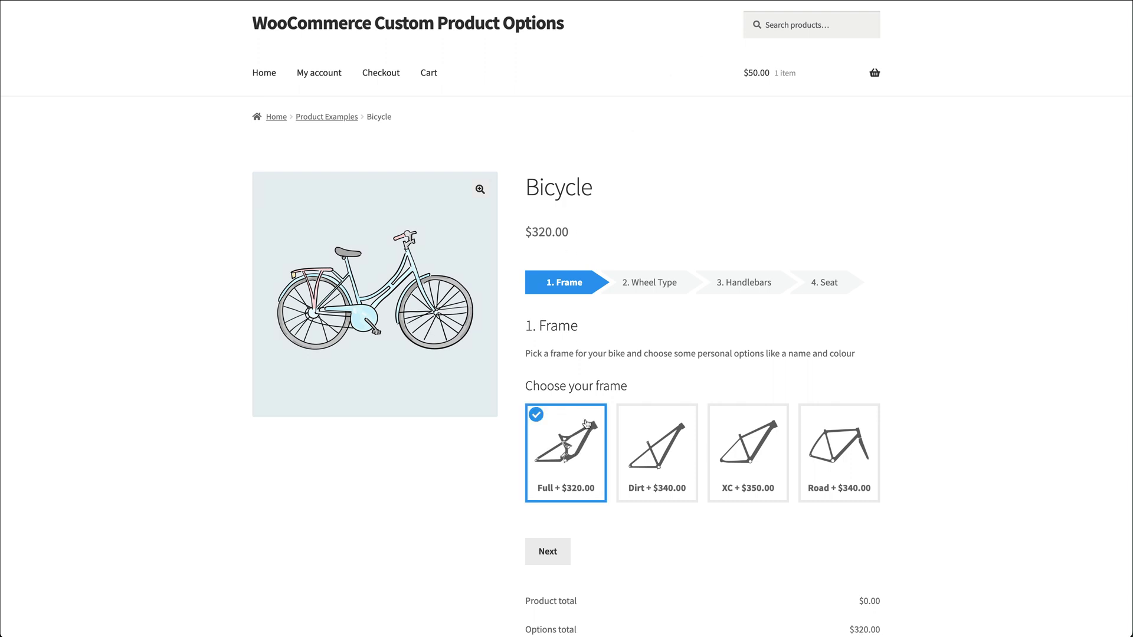
pyautogui.click(649, 279)
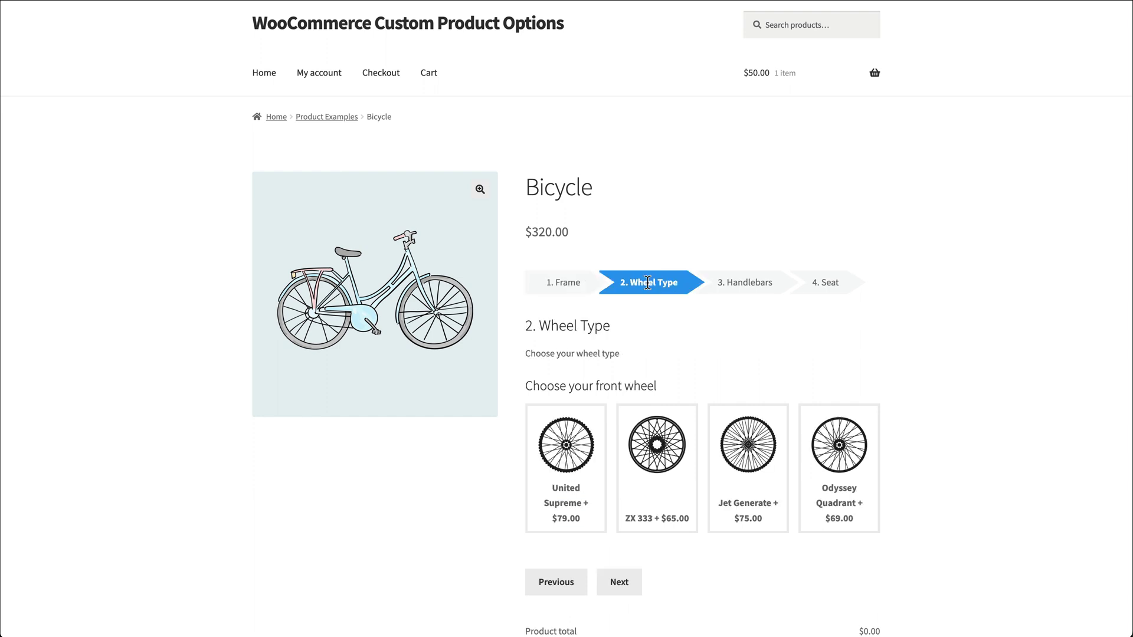
pyautogui.click(664, 484)
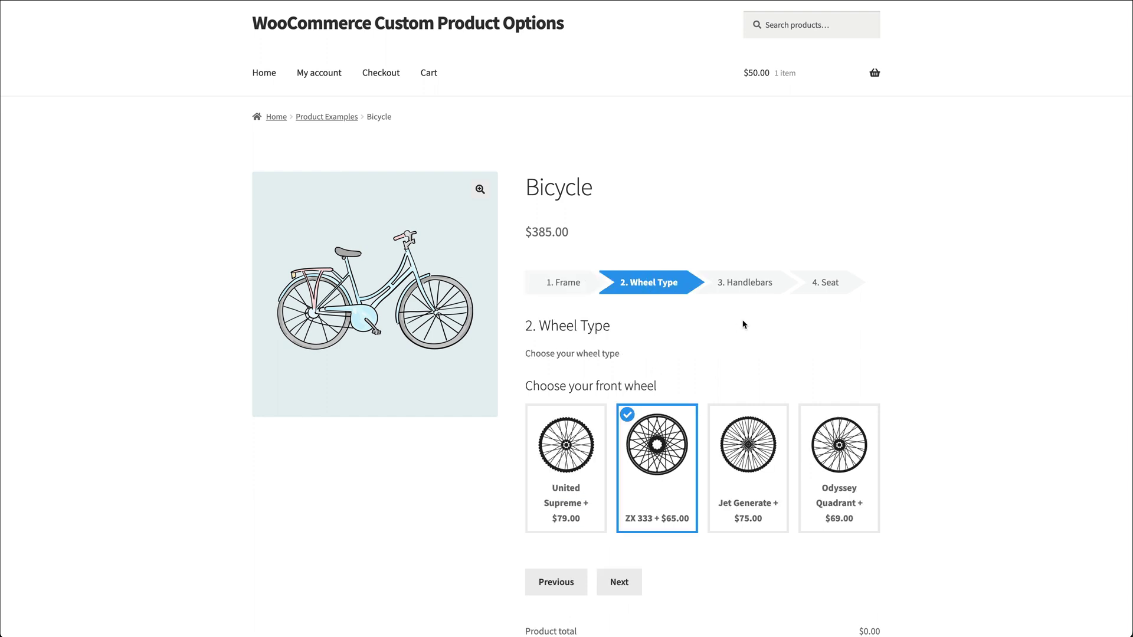
pyautogui.click(747, 287)
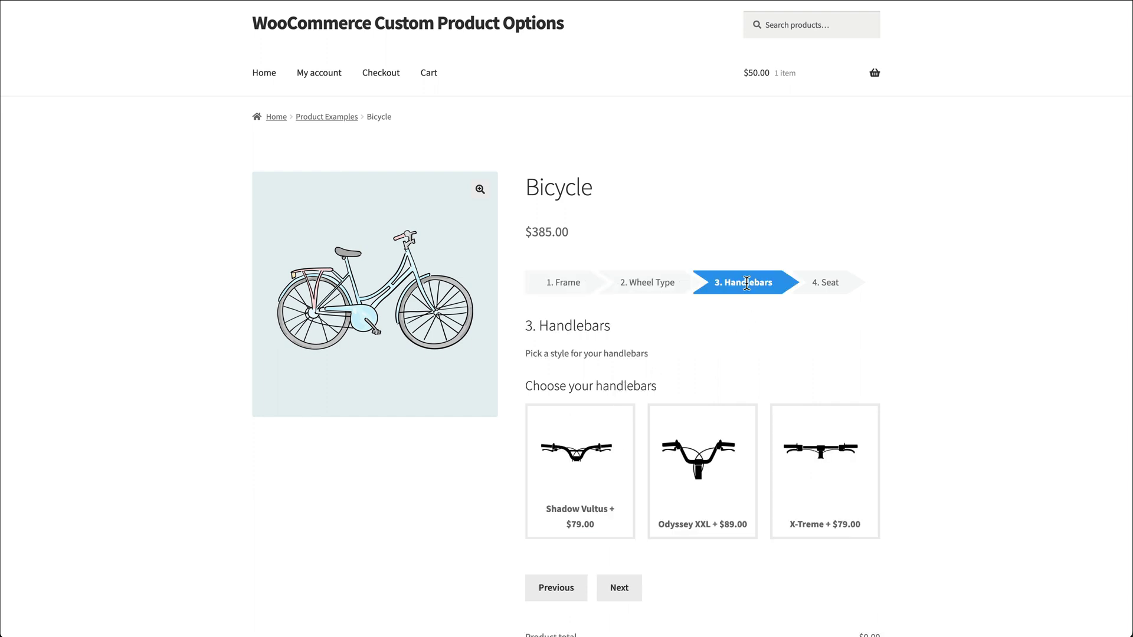
pyautogui.click(711, 426)
pyautogui.click(823, 283)
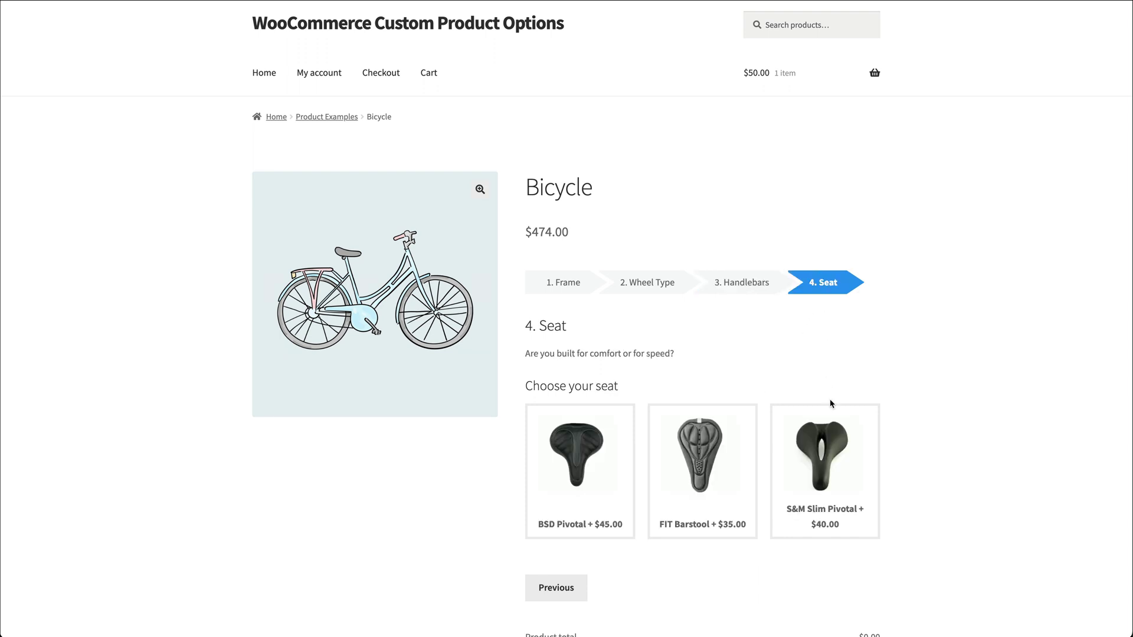
pyautogui.click(835, 453)
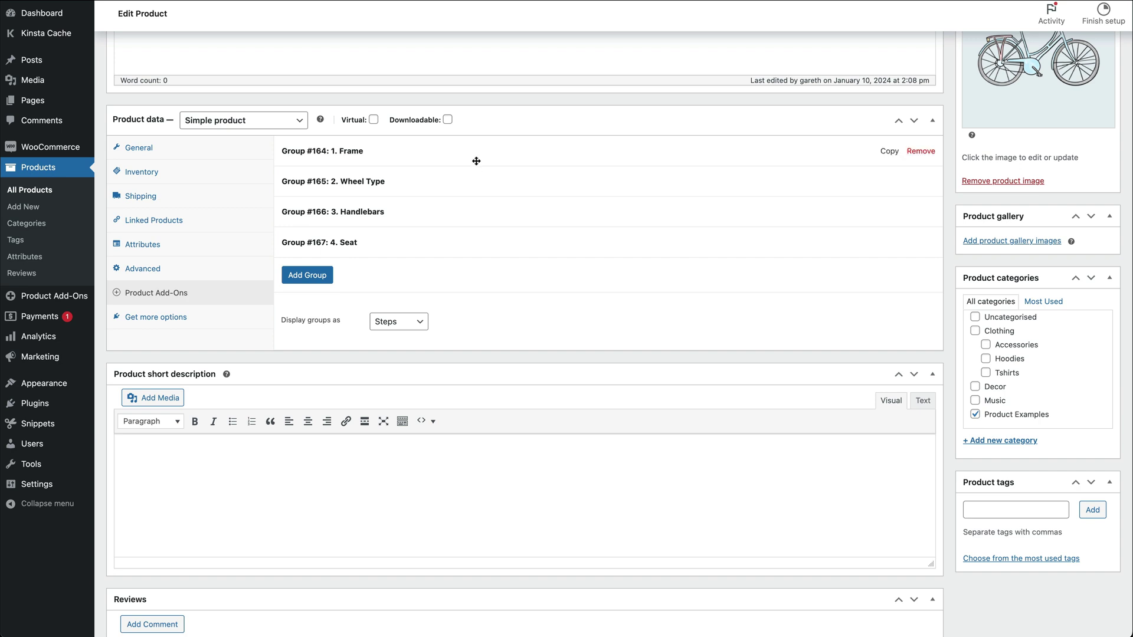
# Step: Review the 'Display groups as' options and keep Steps selected
pyautogui.moveTo(477, 151)
pyautogui.click(417, 321)
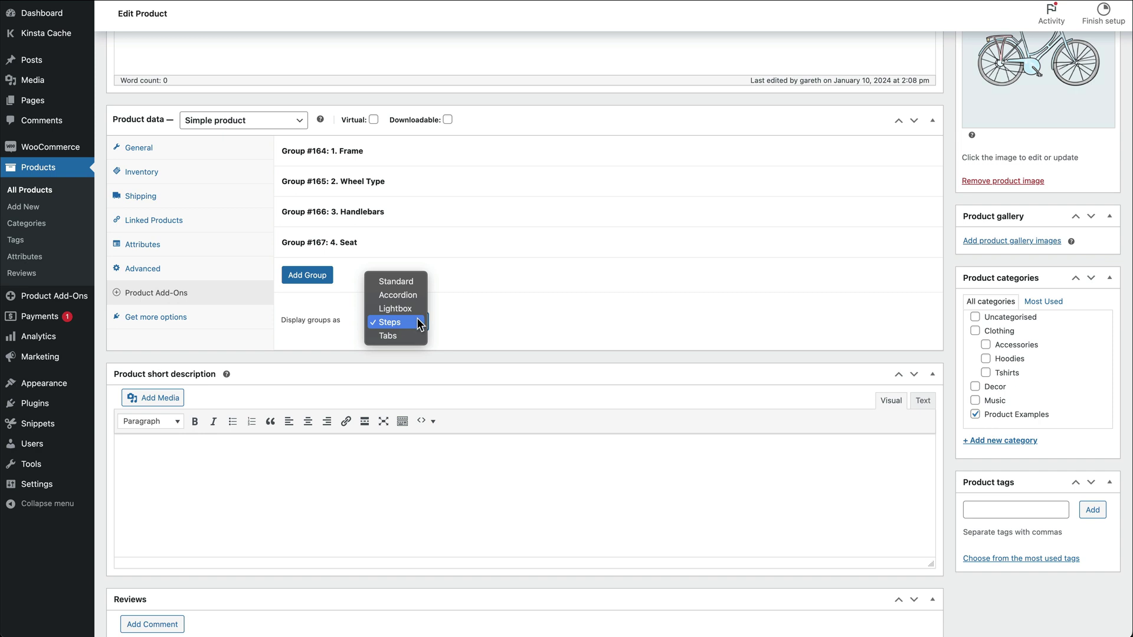
pyautogui.click(494, 305)
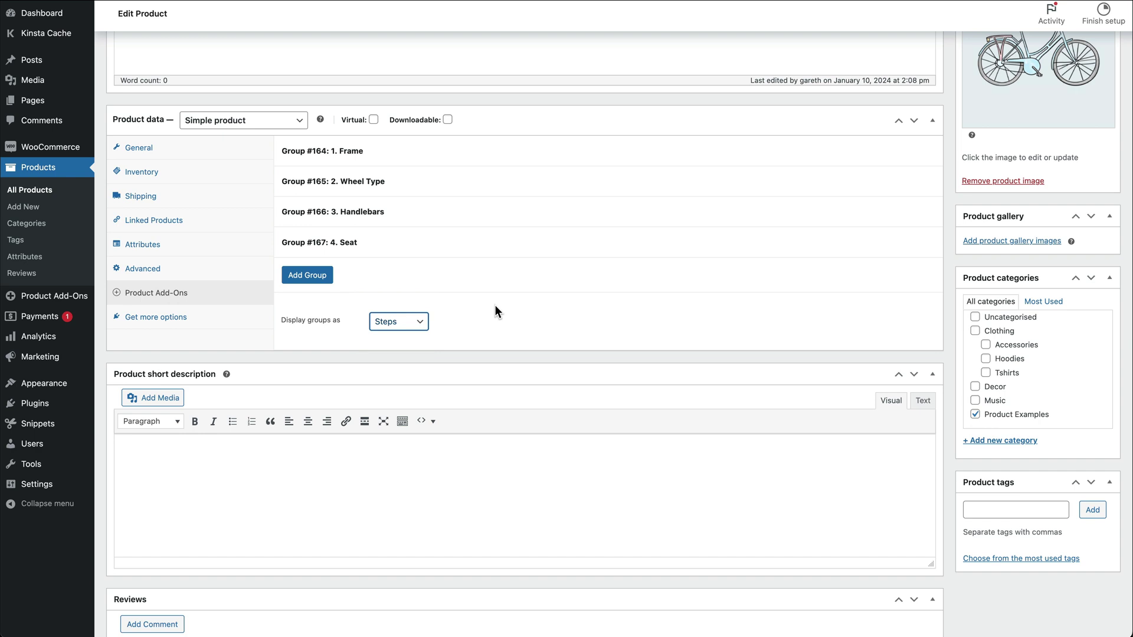
# Step: Expand the 1. Frame group, keep its Standard layout, and scroll to its field settings
pyautogui.click(421, 154)
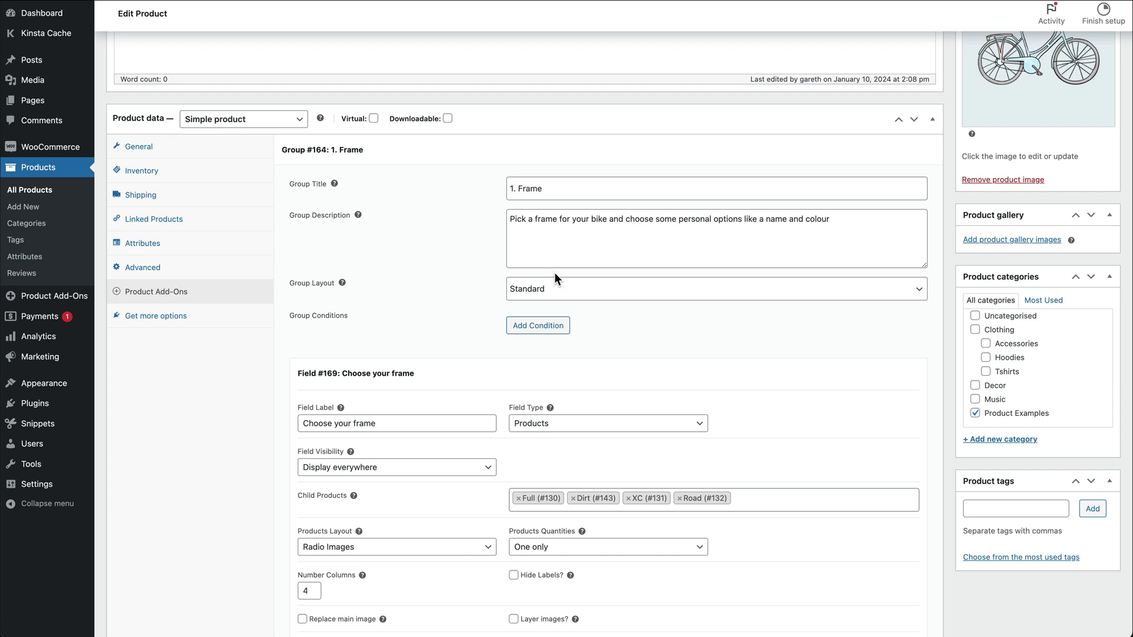
pyautogui.moveTo(628, 370)
pyautogui.click(626, 291)
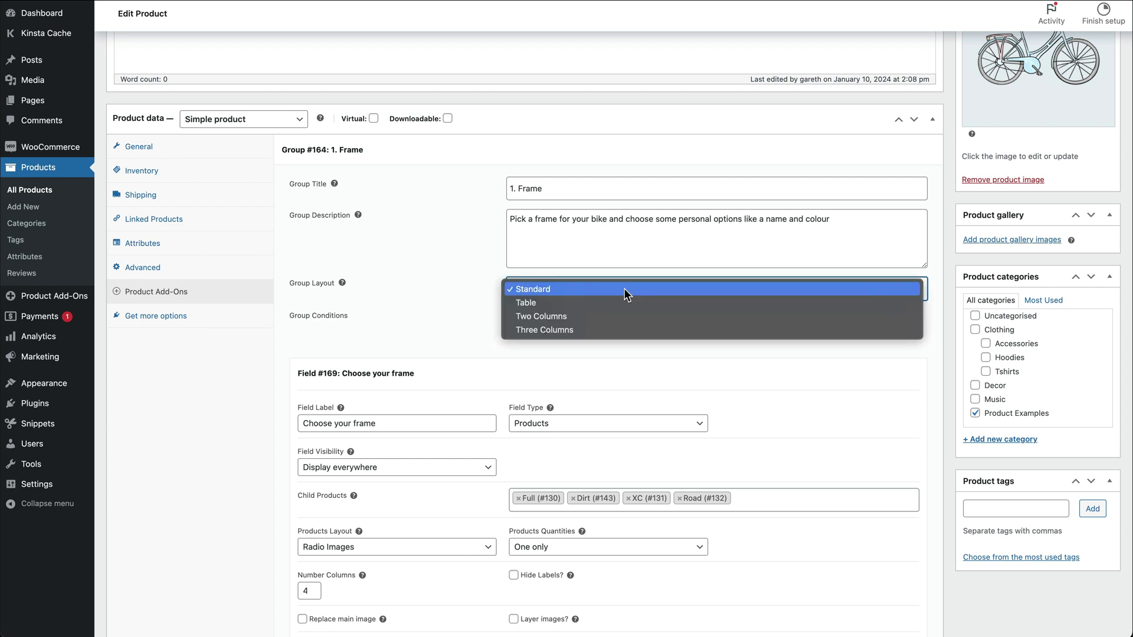
pyautogui.click(625, 288)
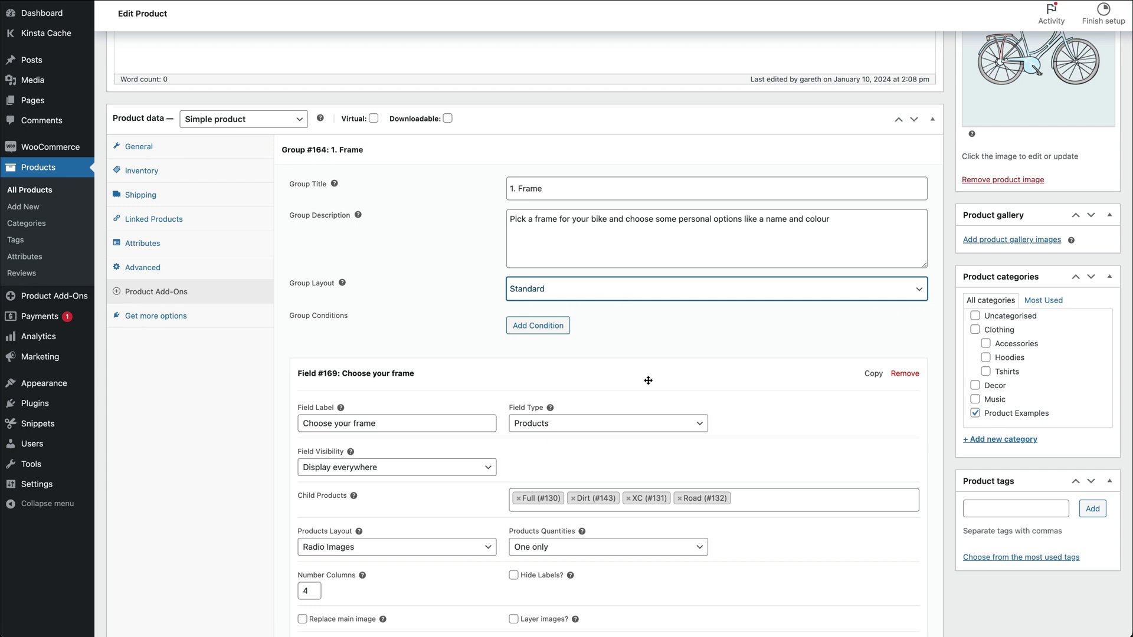
pyautogui.scroll(-3, 648, 381)
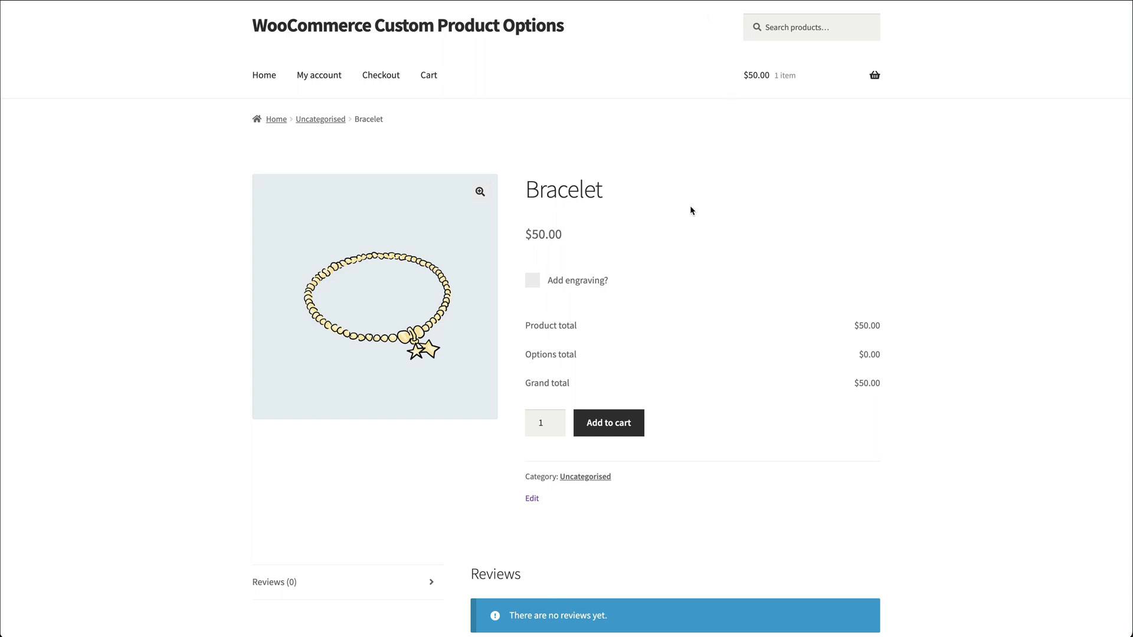
# Step: Tick 'Add engraving?' and fill the engraved text with 'I love you.'
pyautogui.click(533, 281)
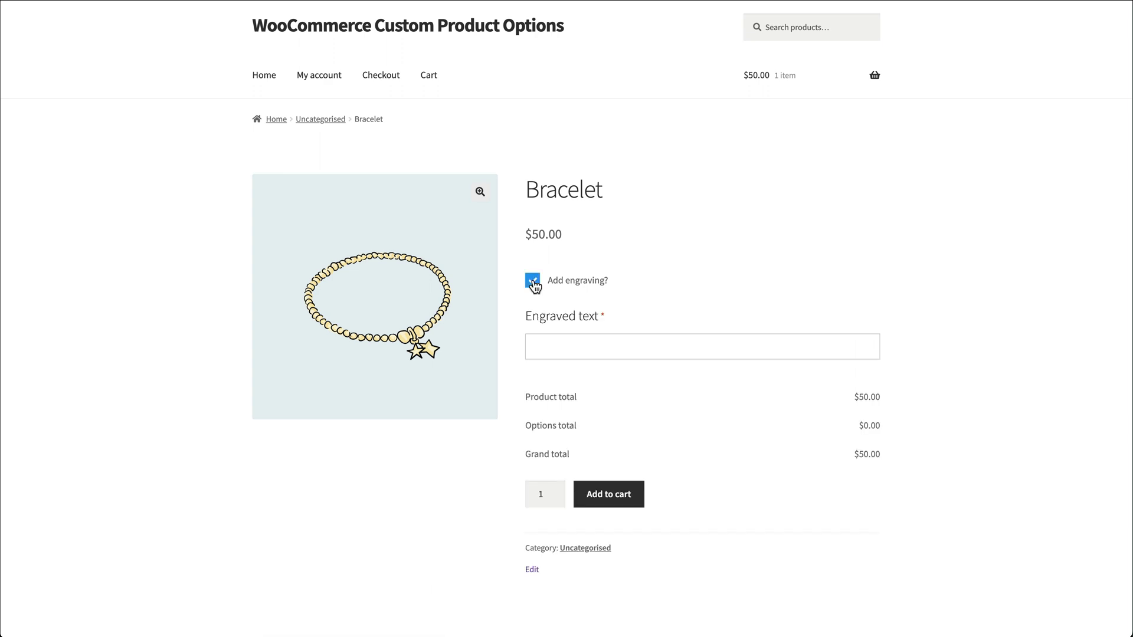
pyautogui.click(597, 348)
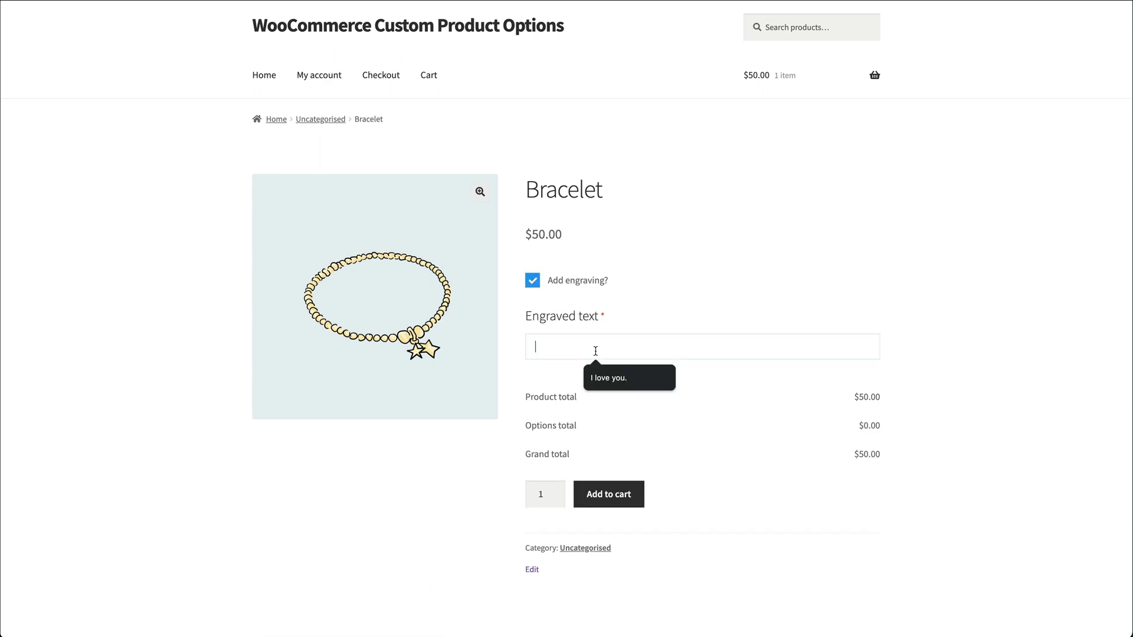
pyautogui.click(621, 384)
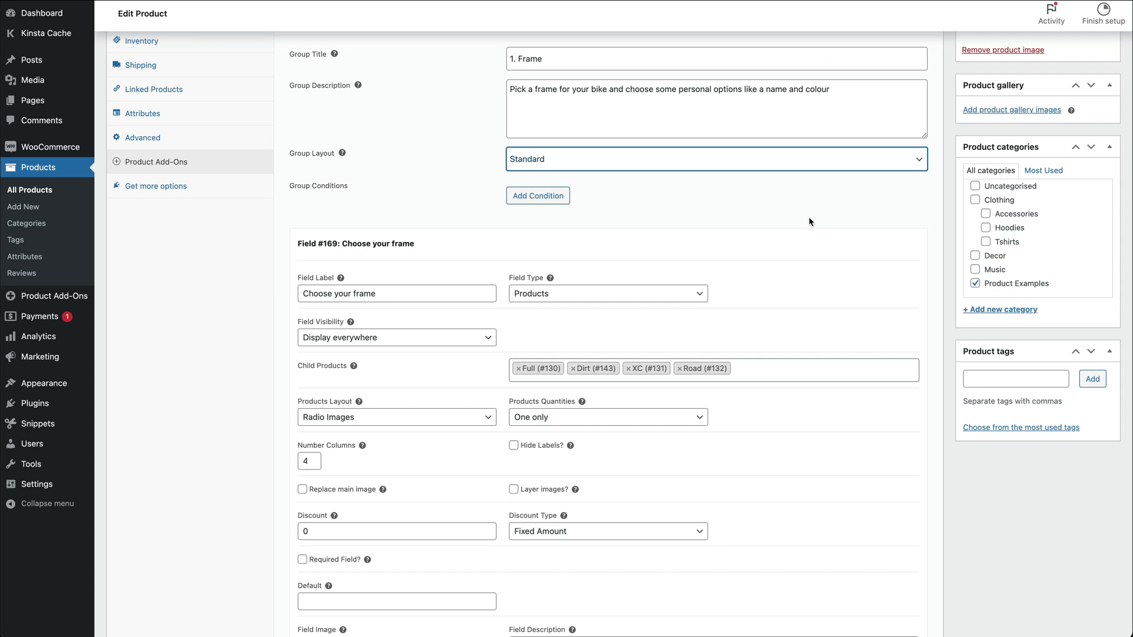
pyautogui.moveTo(608, 293)
pyautogui.click(599, 298)
pyautogui.click(600, 294)
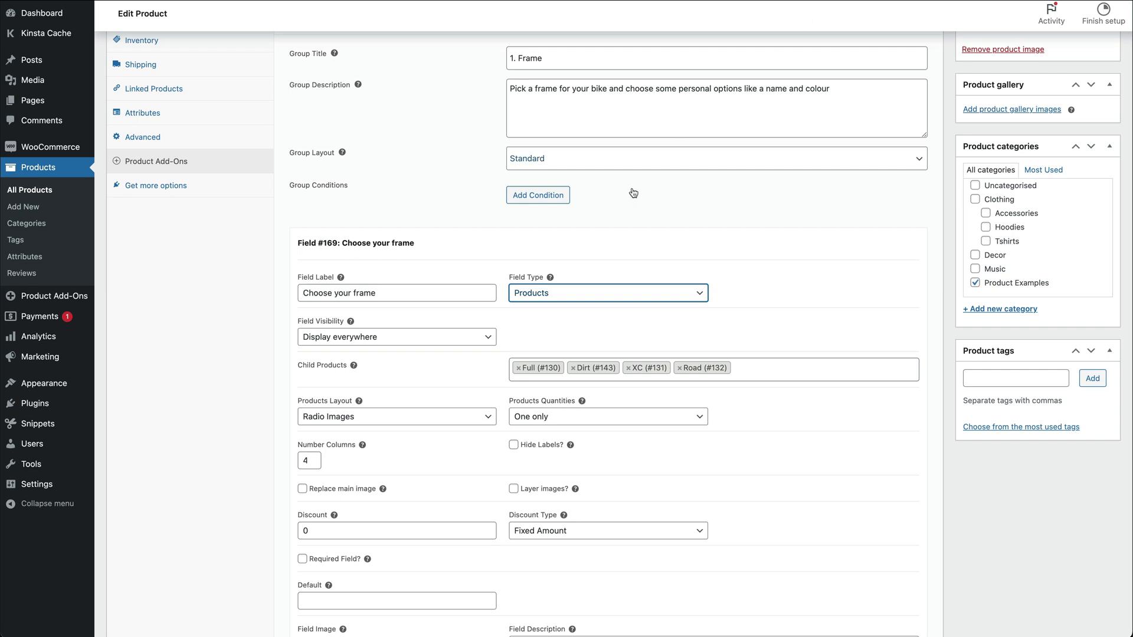
pyautogui.scroll(-1, 552, 420)
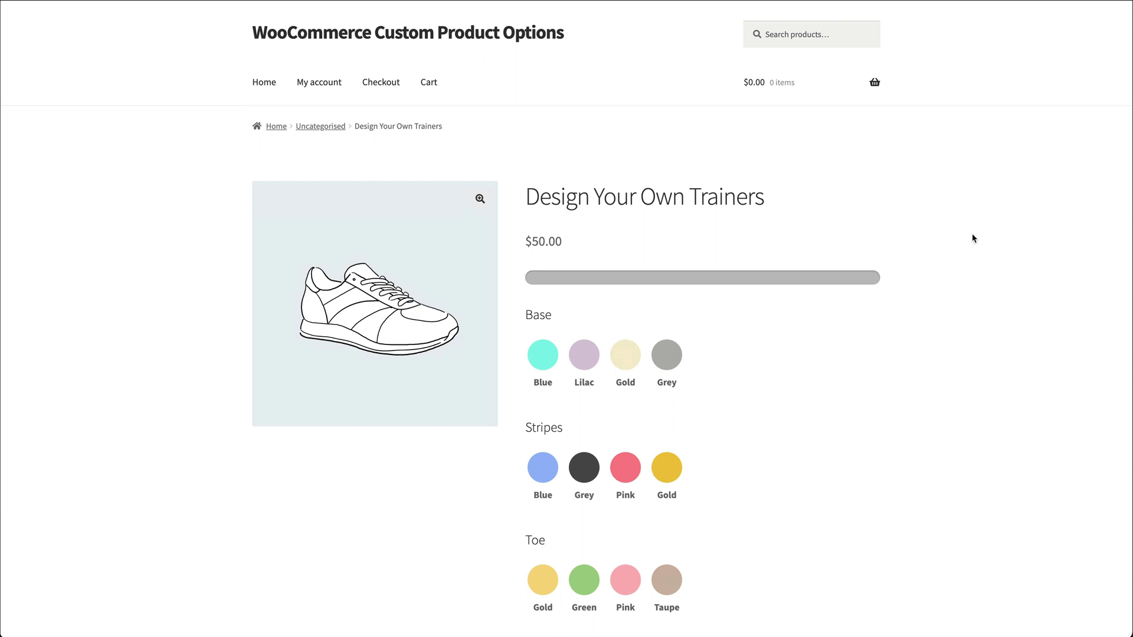
# Step: Pick the Blue base and Pink stripes swatches for the trainers, then view the basket
pyautogui.click(542, 363)
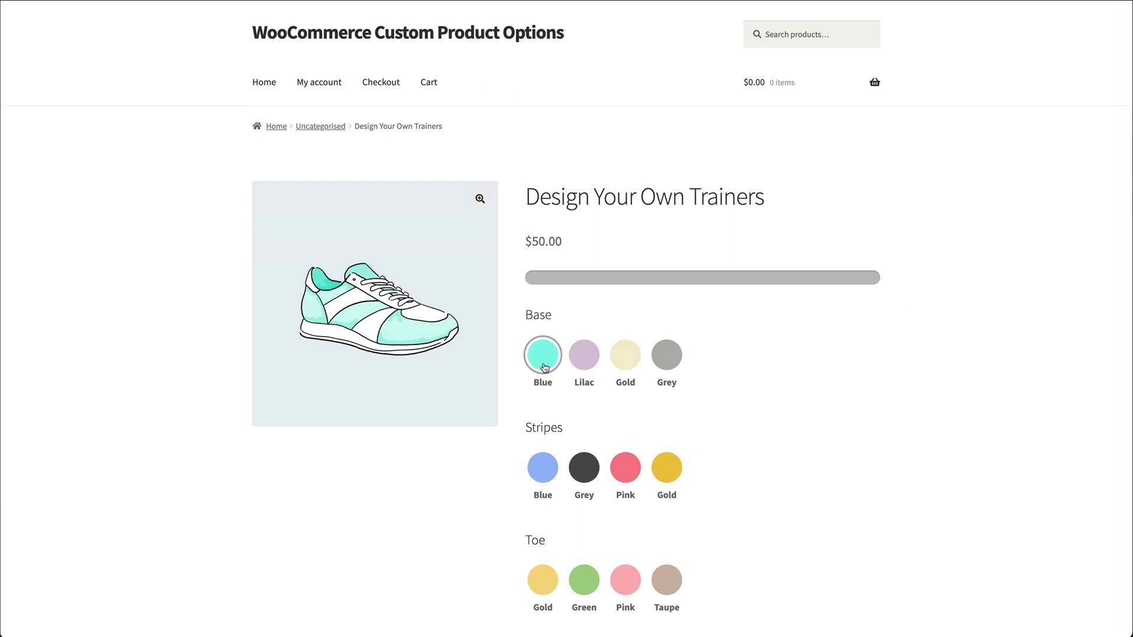
pyautogui.click(624, 468)
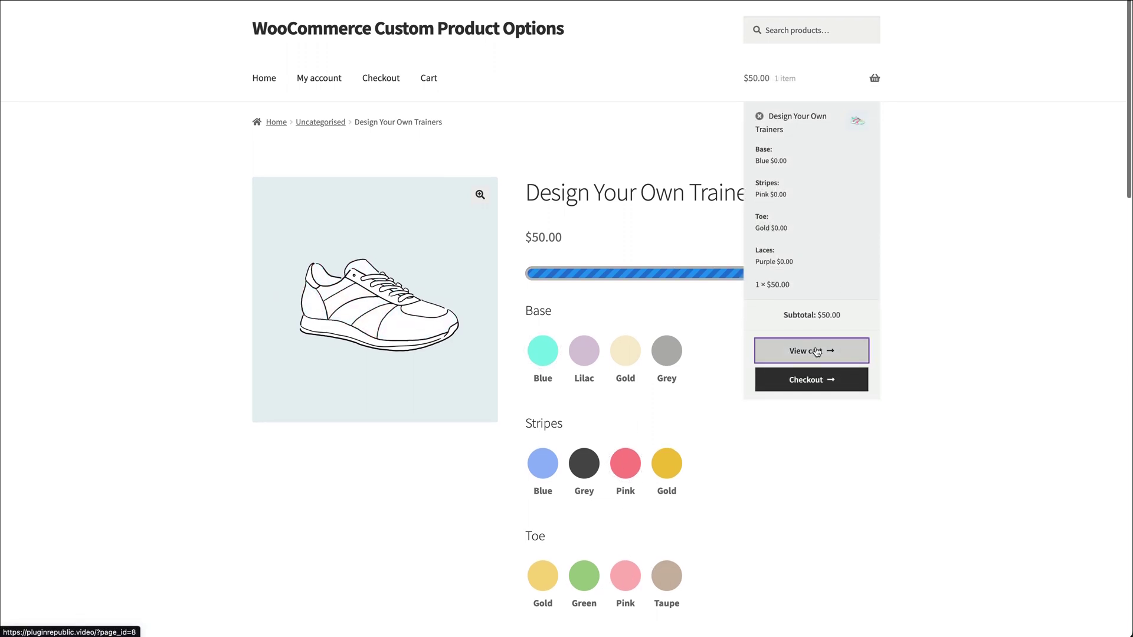
pyautogui.click(811, 355)
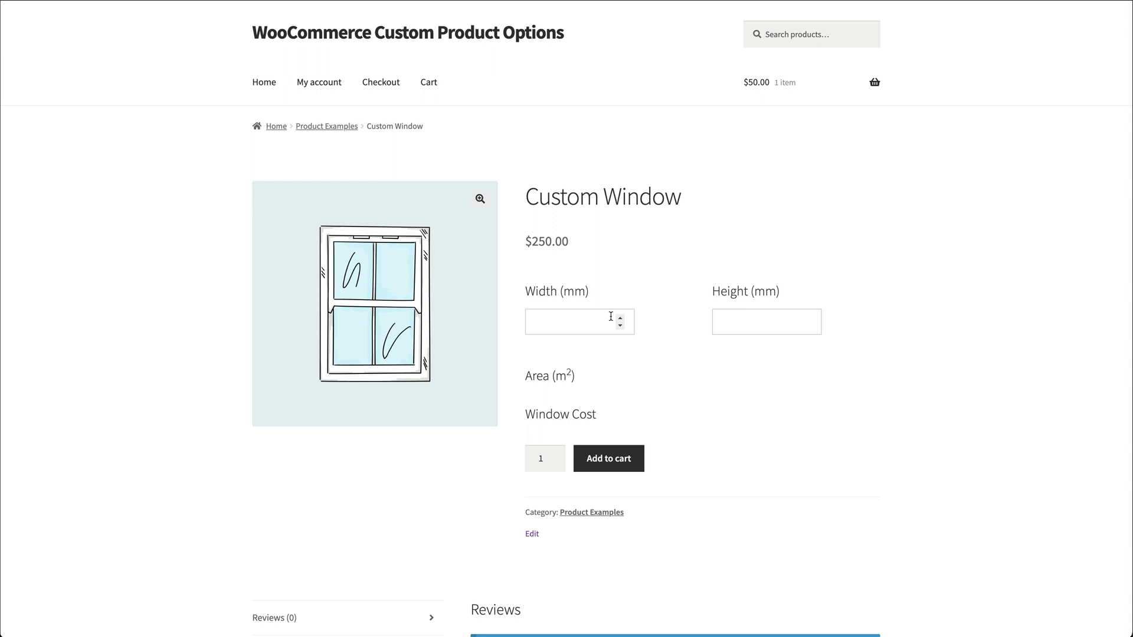
# Step: Size the Custom Window to 762 mm wide by 1067 mm high
pyautogui.click(578, 325)
pyautogui.write('76')
pyautogui.write('2')
pyautogui.press('Tab')
pyautogui.write('1')
pyautogui.write('06')
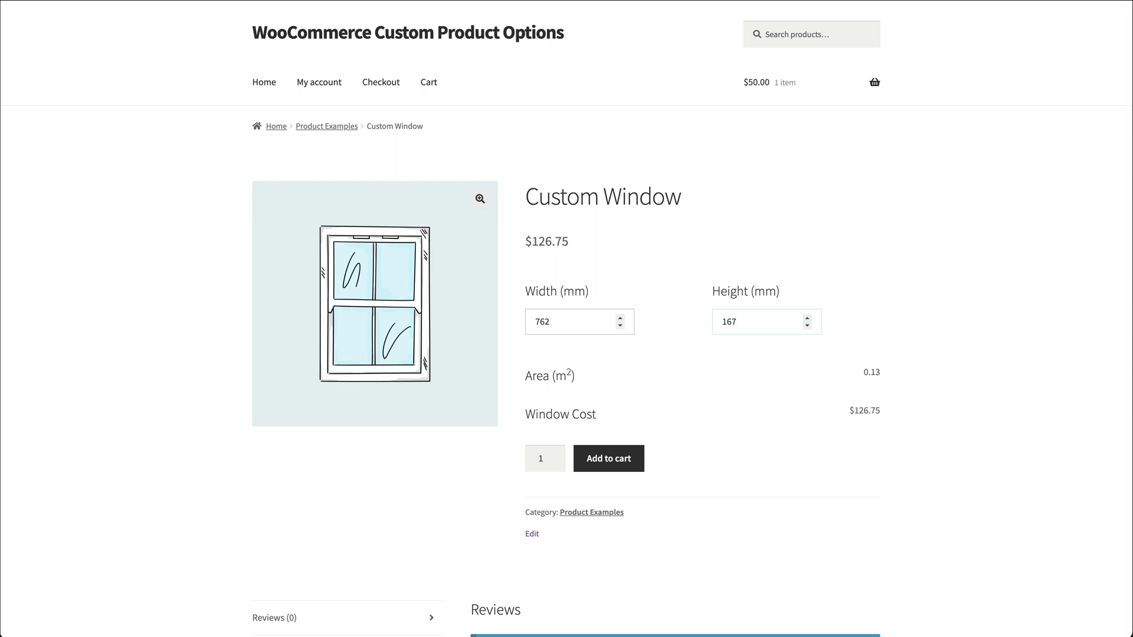
pyautogui.press('BackSpace')
pyautogui.press('BackSpace')
pyautogui.write('067')
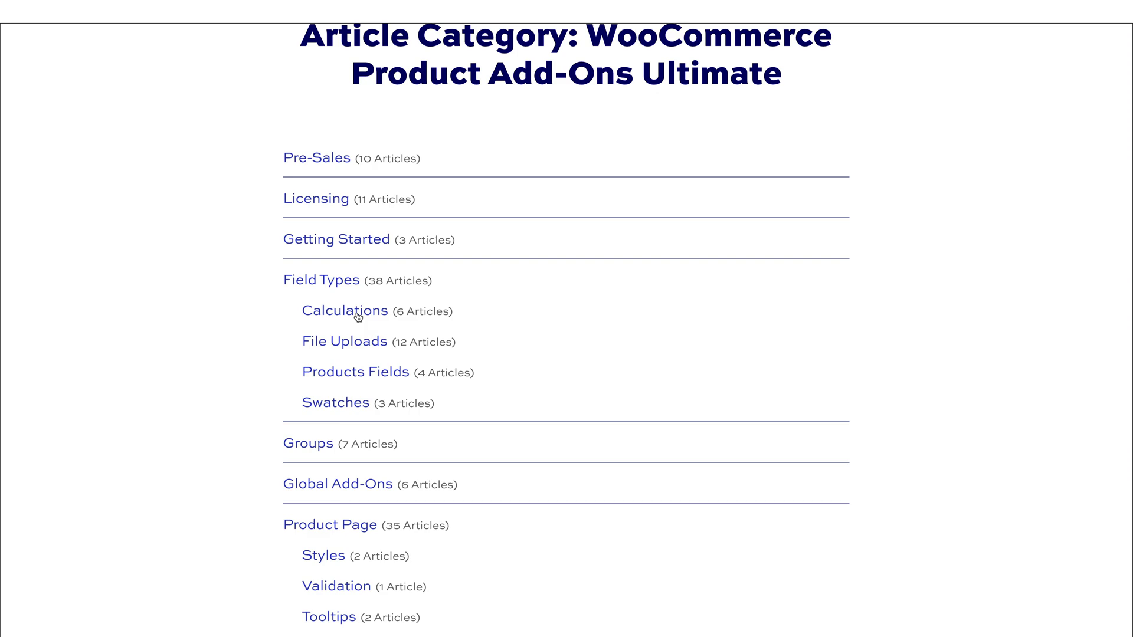
# Step: Browse the Calculations knowledge-base articles, scrolling down through the list and back up
pyautogui.click(359, 313)
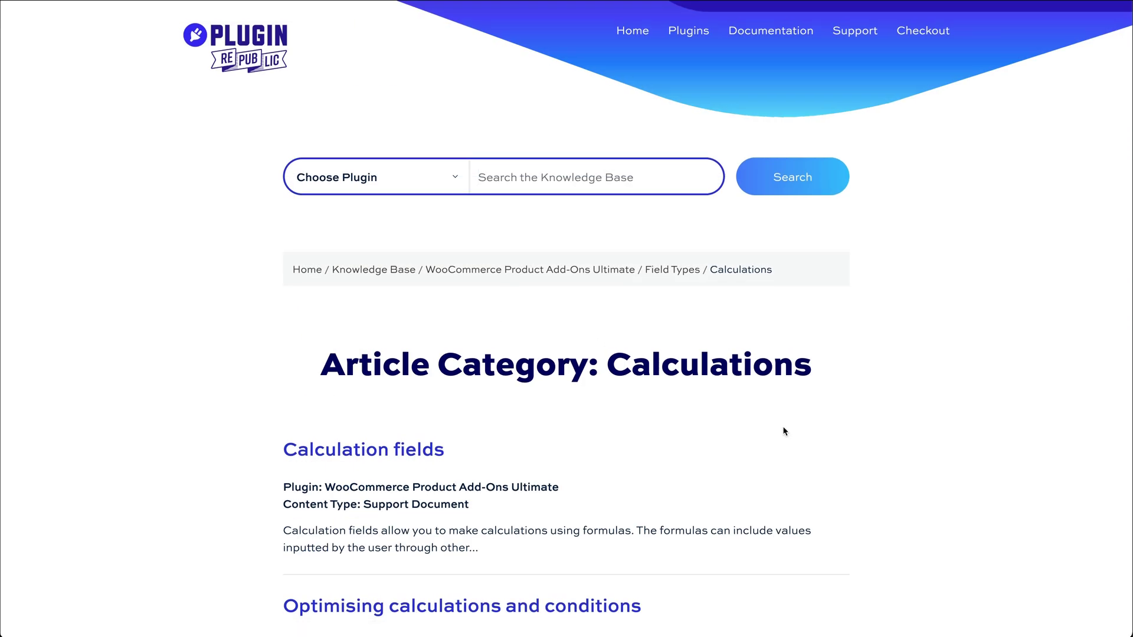
pyautogui.scroll(-4, 783, 429)
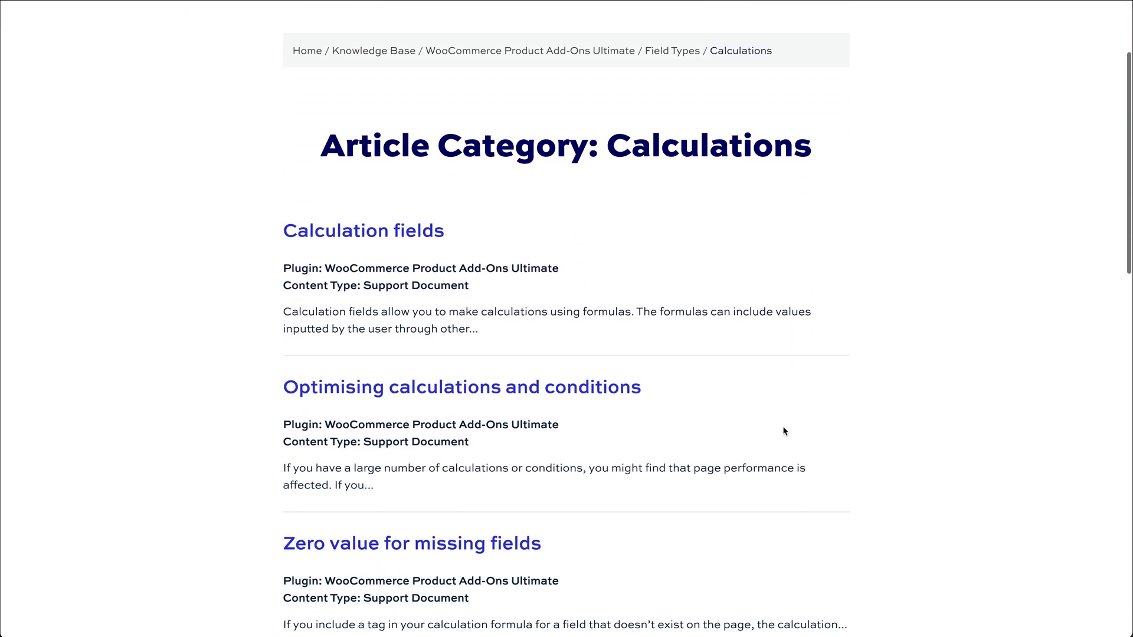
pyautogui.scroll(-3, 783, 428)
pyautogui.scroll(-1, 783, 427)
pyautogui.scroll(-3, 783, 427)
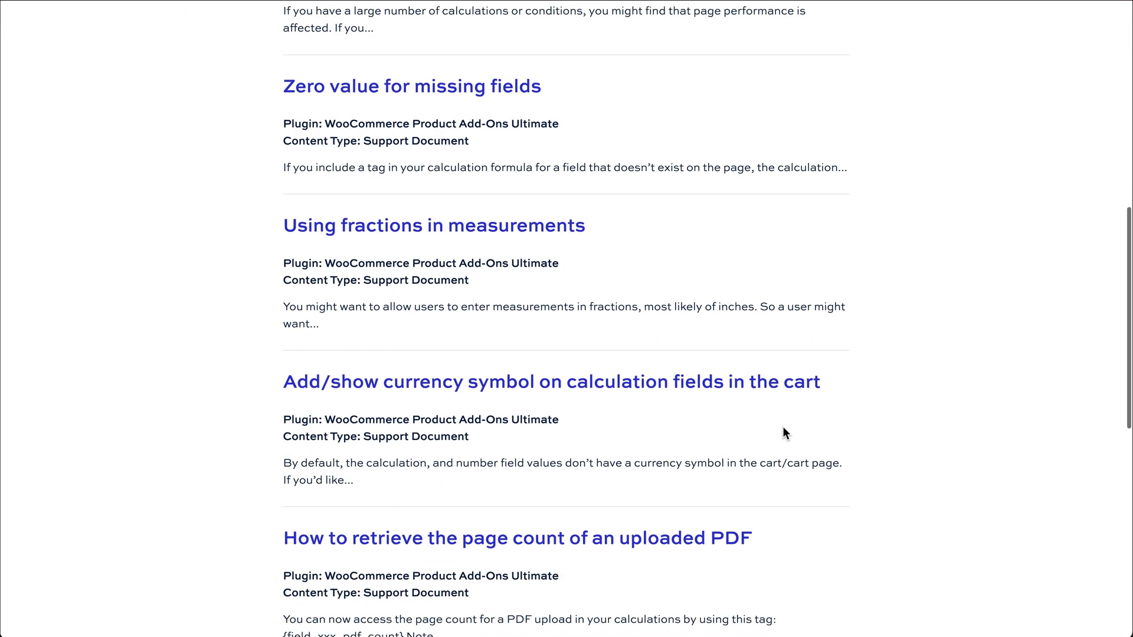
pyautogui.scroll(-1, 783, 427)
pyautogui.scroll(-1, 783, 427)
pyautogui.scroll(-1, 782, 427)
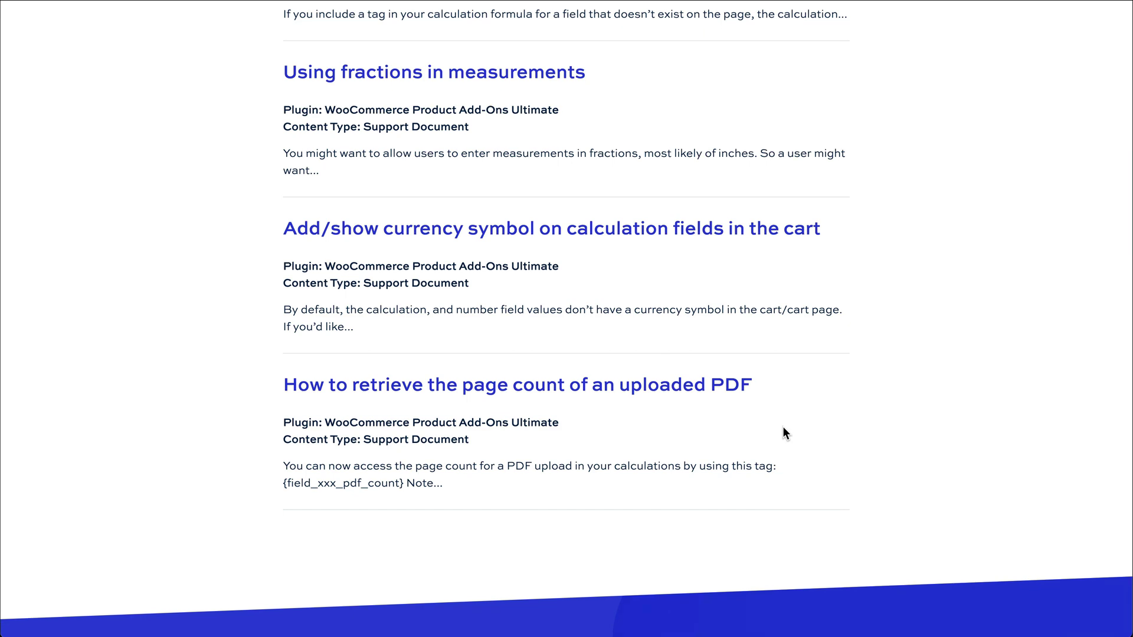
pyautogui.scroll(2, 783, 428)
pyautogui.scroll(4, 783, 428)
pyautogui.scroll(4, 783, 428)
pyautogui.scroll(3, 783, 428)
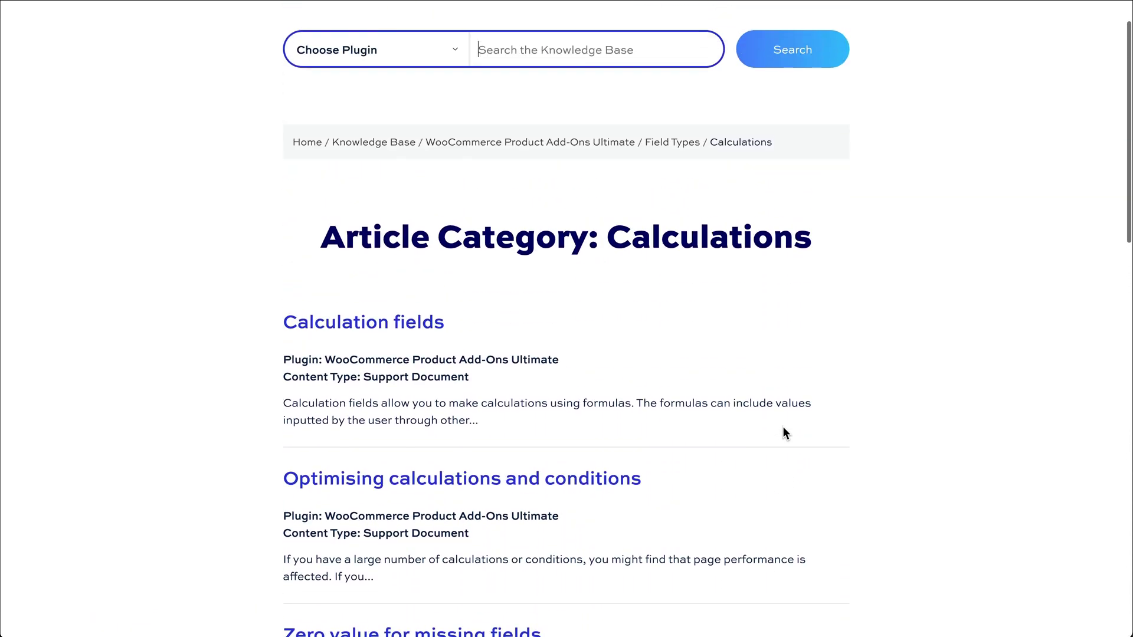
pyautogui.scroll(1, 782, 433)
pyautogui.scroll(3, 783, 434)
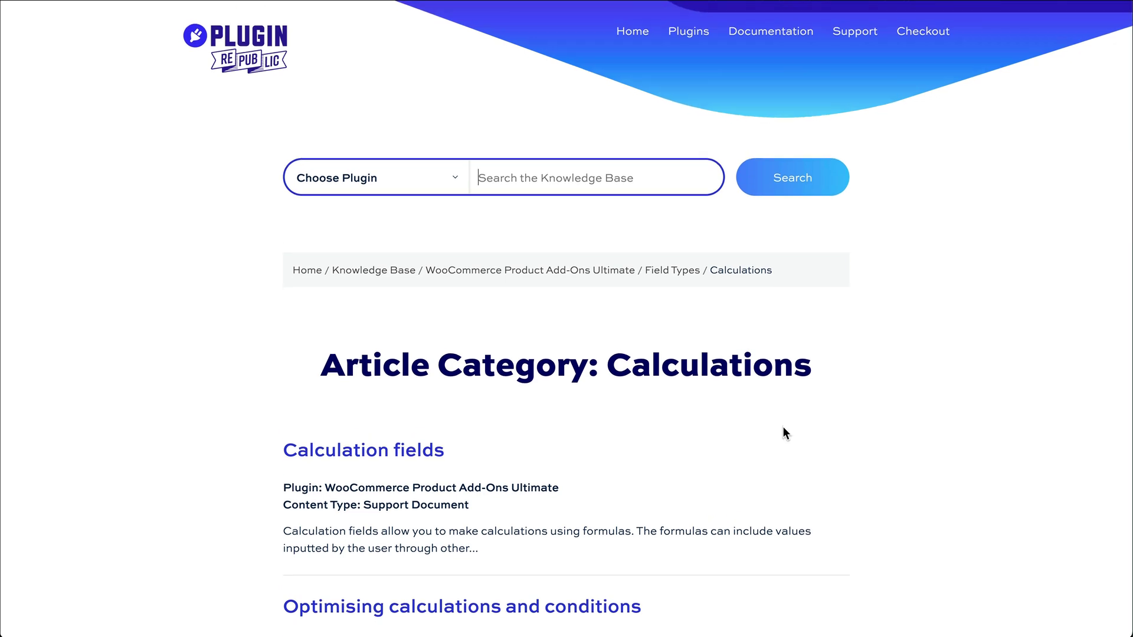